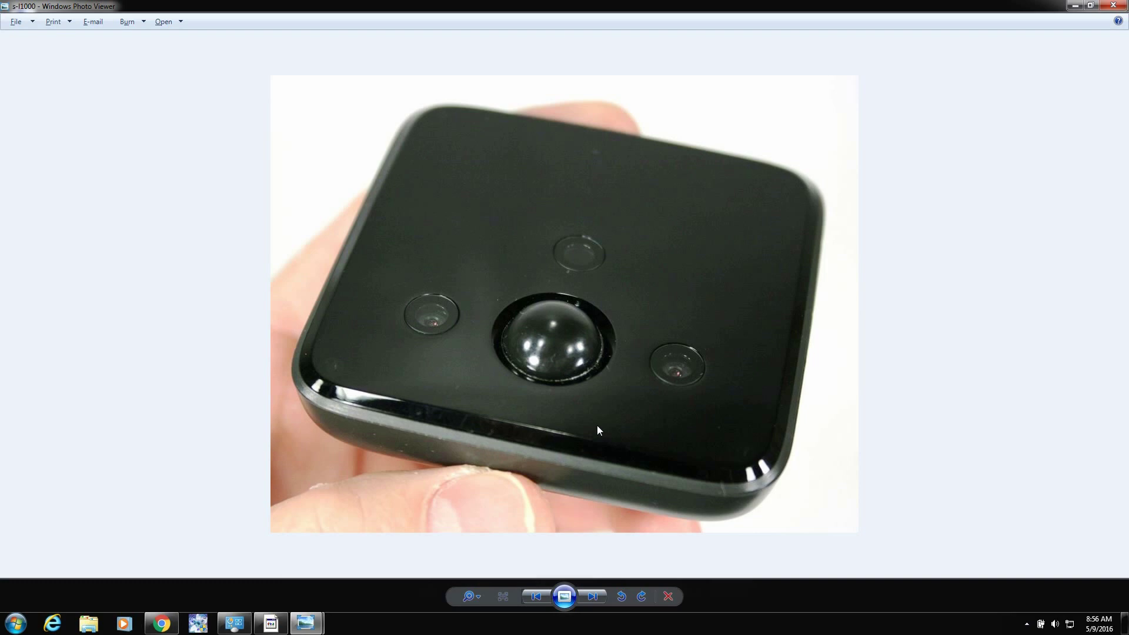
Step: Launch Internet Explorer and go to the camera at 10.0.0.32
{"action": "left_click", "coordinate": [52, 623]}
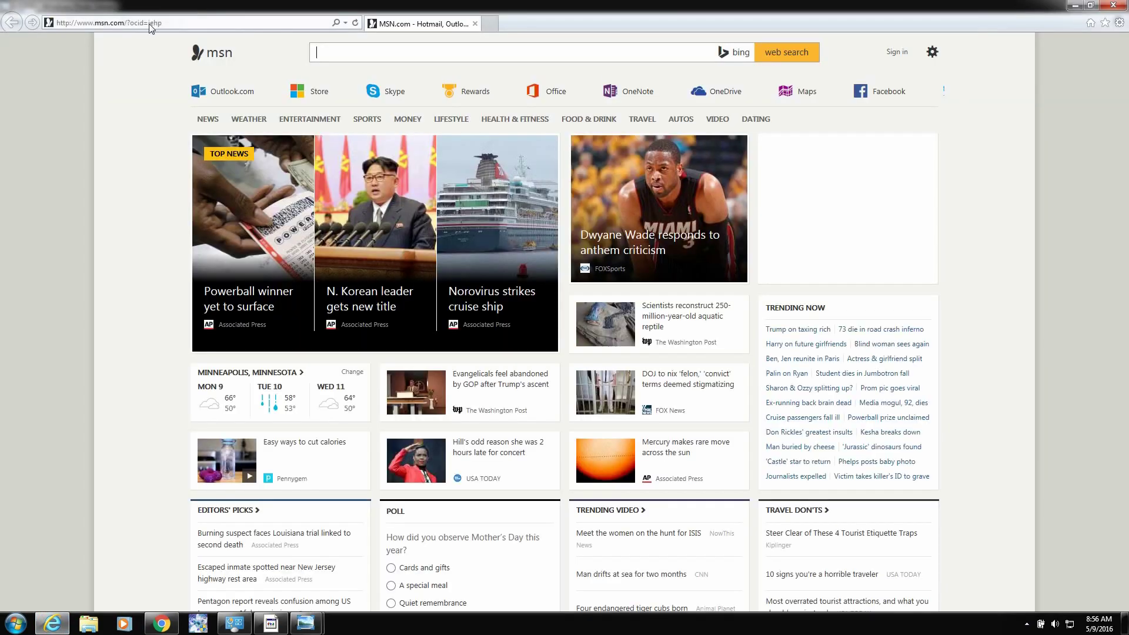
{"action": "left_click", "coordinate": [221, 25]}
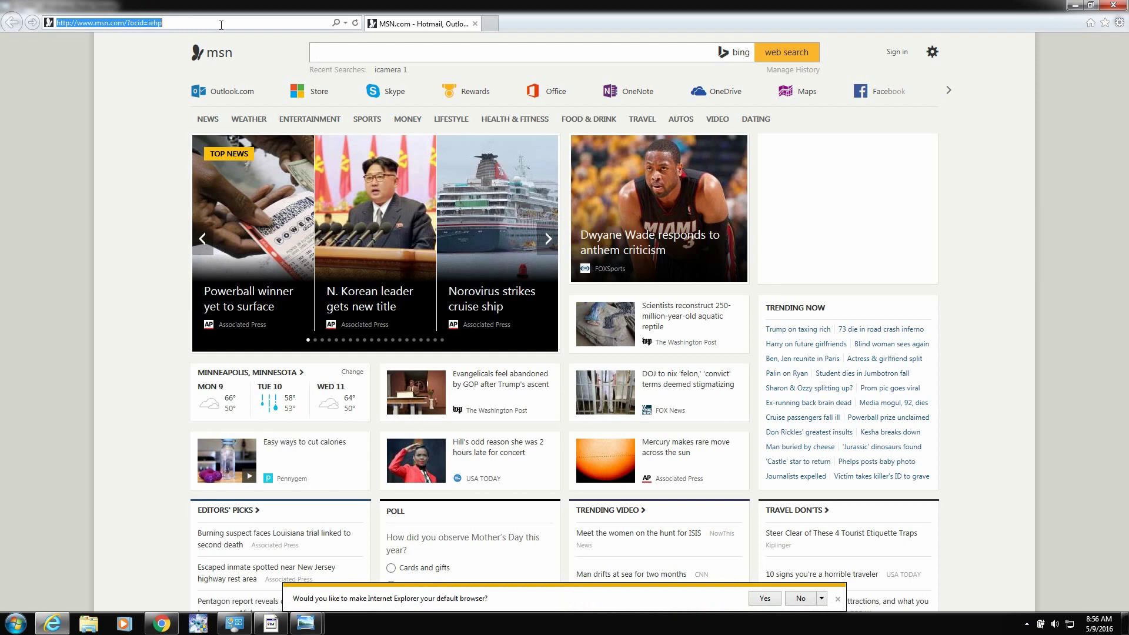
{"action": "type", "text": "10.0.0.32"}
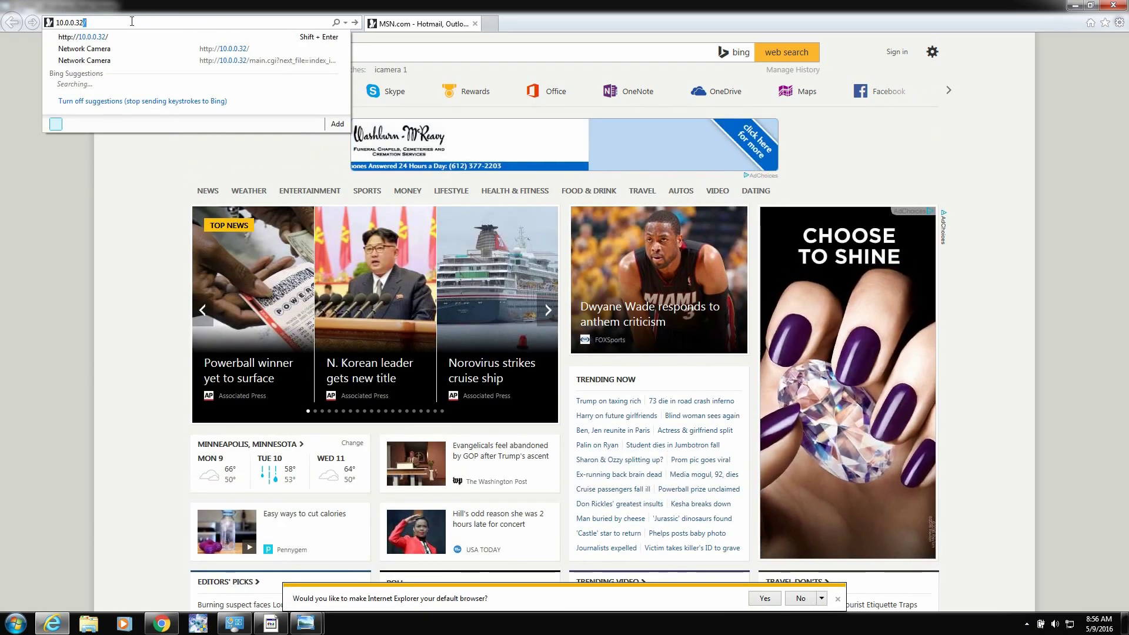
{"action": "type", "text": "//"}
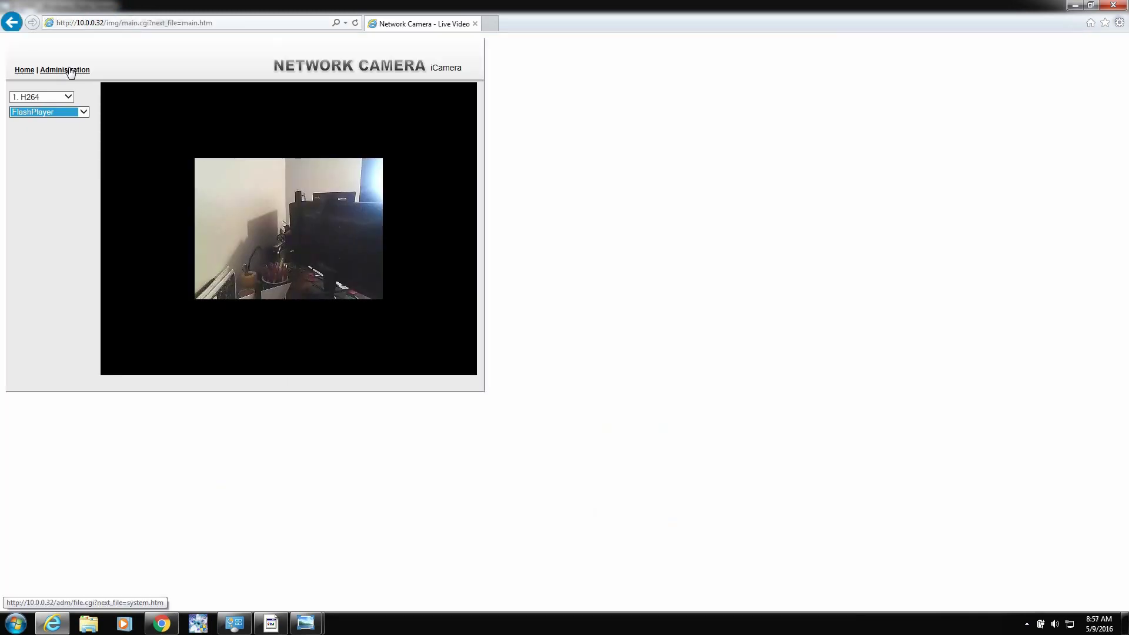
Step: Sign in to the camera's Administration pages as administrator
{"action": "left_click", "coordinate": [69, 70]}
{"action": "left_click", "coordinate": [562, 318]}
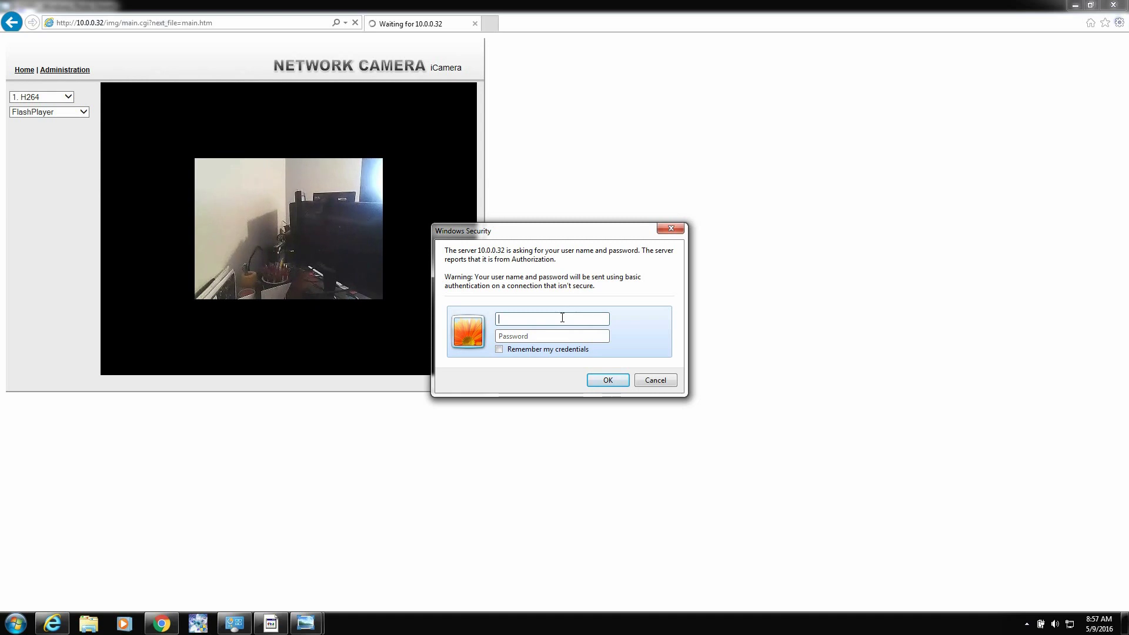
{"action": "type", "text": "administrator"}
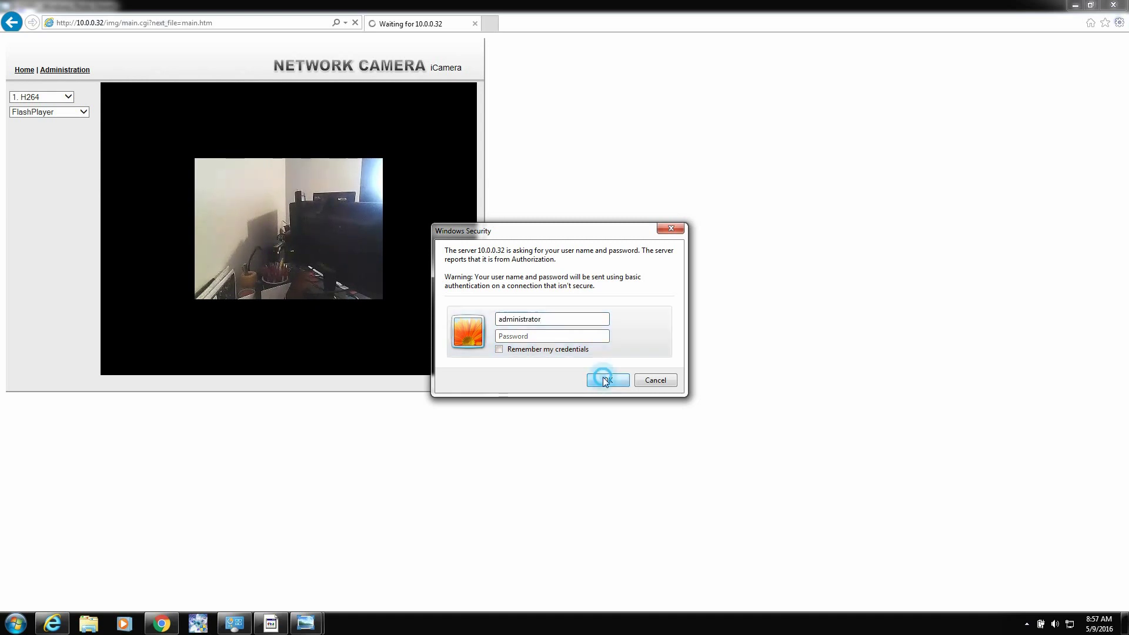
{"action": "left_click", "coordinate": [606, 380]}
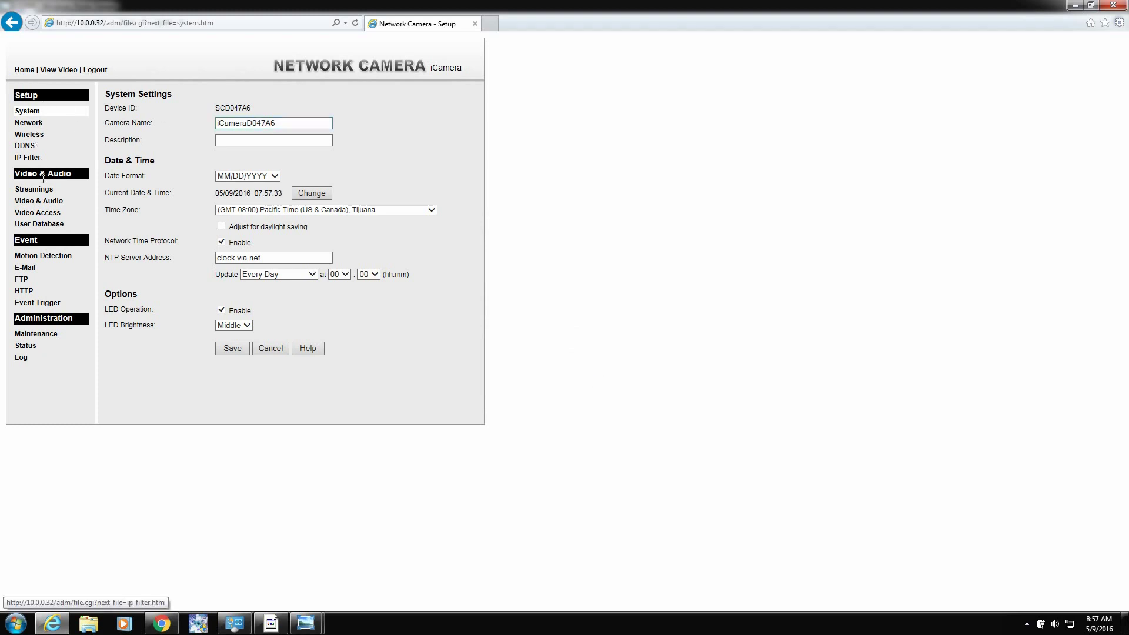
Step: Name the camera Test, use Central Time (US & Canada) with daylight saving, and disable the LED
{"action": "double_click", "coordinate": [311, 122]}
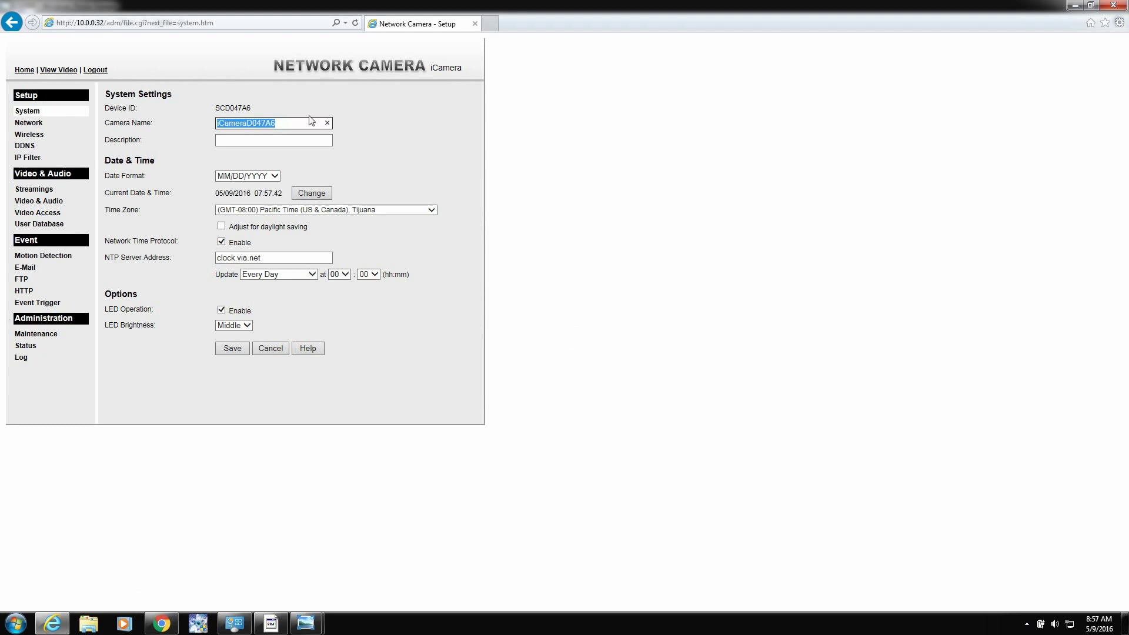
{"action": "type", "text": "Test"}
{"action": "left_click", "coordinate": [288, 210]}
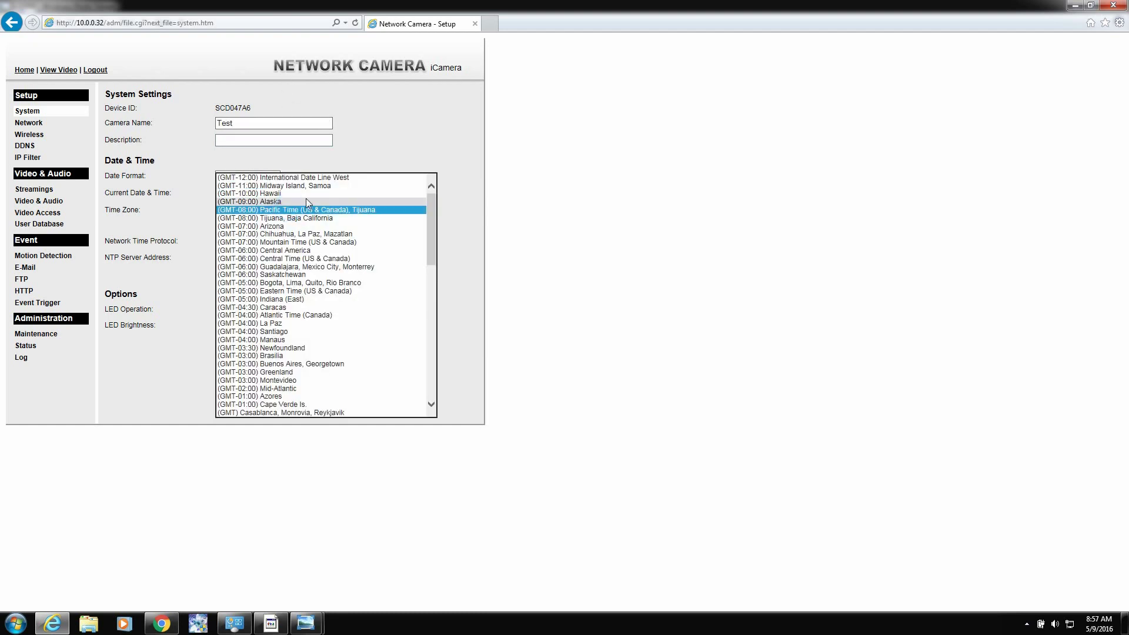
{"action": "left_click", "coordinate": [348, 260]}
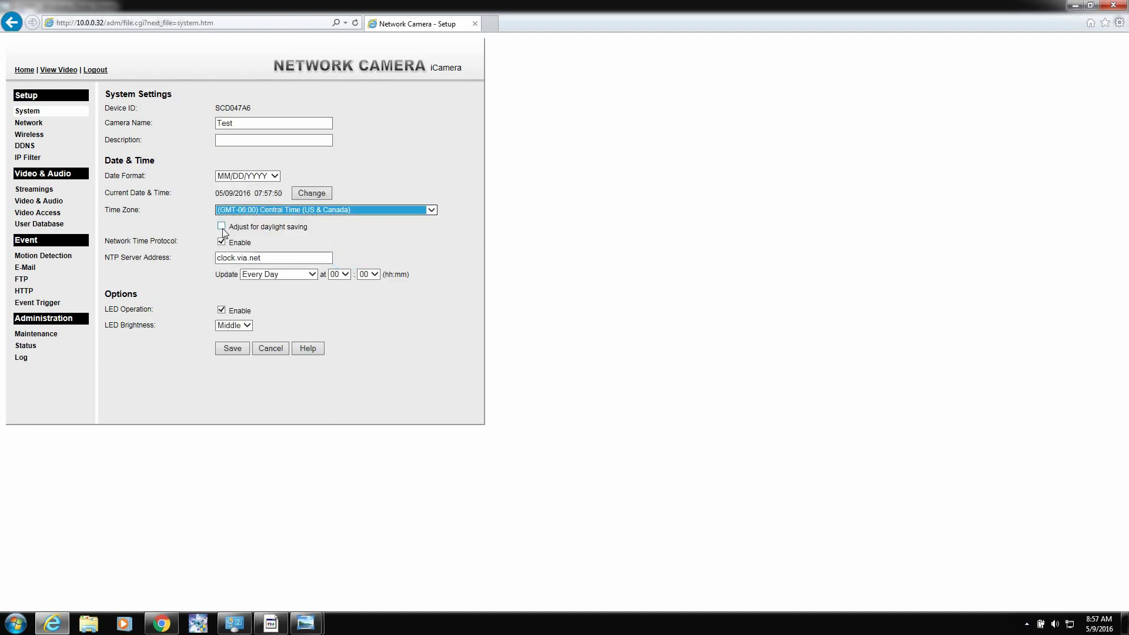
{"action": "left_click", "coordinate": [221, 227]}
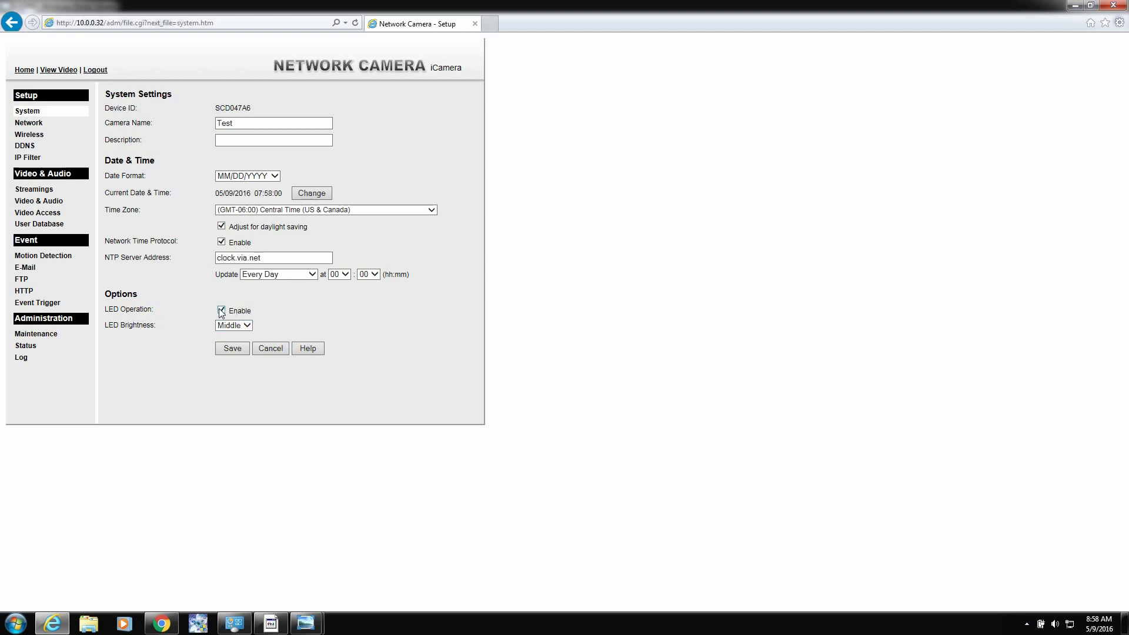
{"action": "left_click", "coordinate": [221, 310]}
Step: Switch to Static IP Address, enable HTTP secondary port 10032, and save the network settings
{"action": "left_click", "coordinate": [29, 123]}
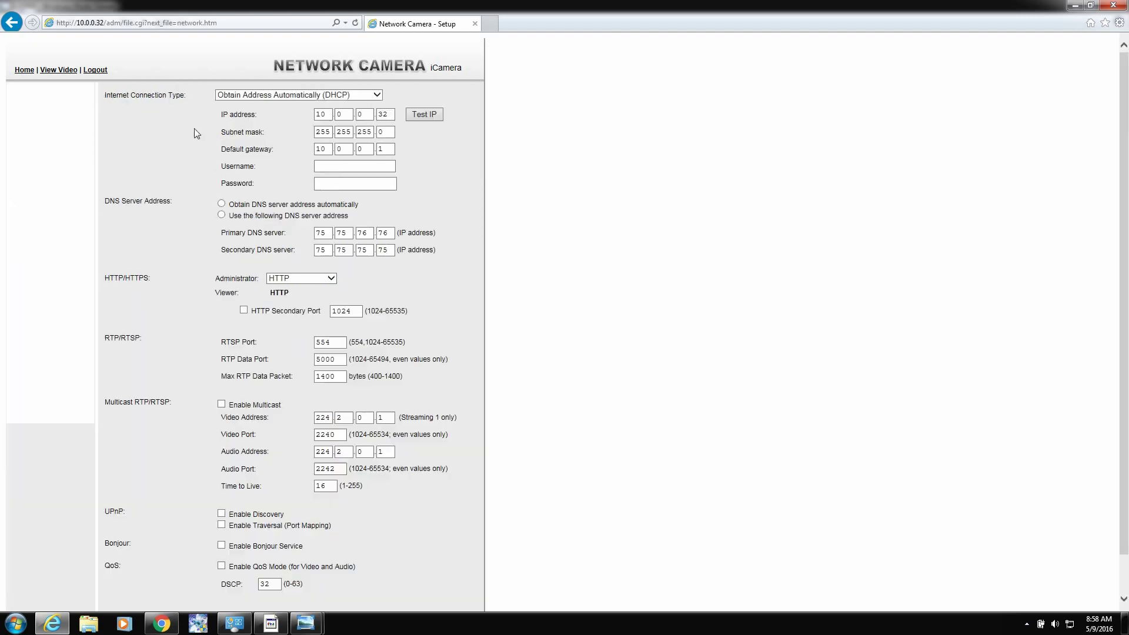
{"action": "left_click", "coordinate": [305, 94]}
{"action": "left_click", "coordinate": [255, 105]}
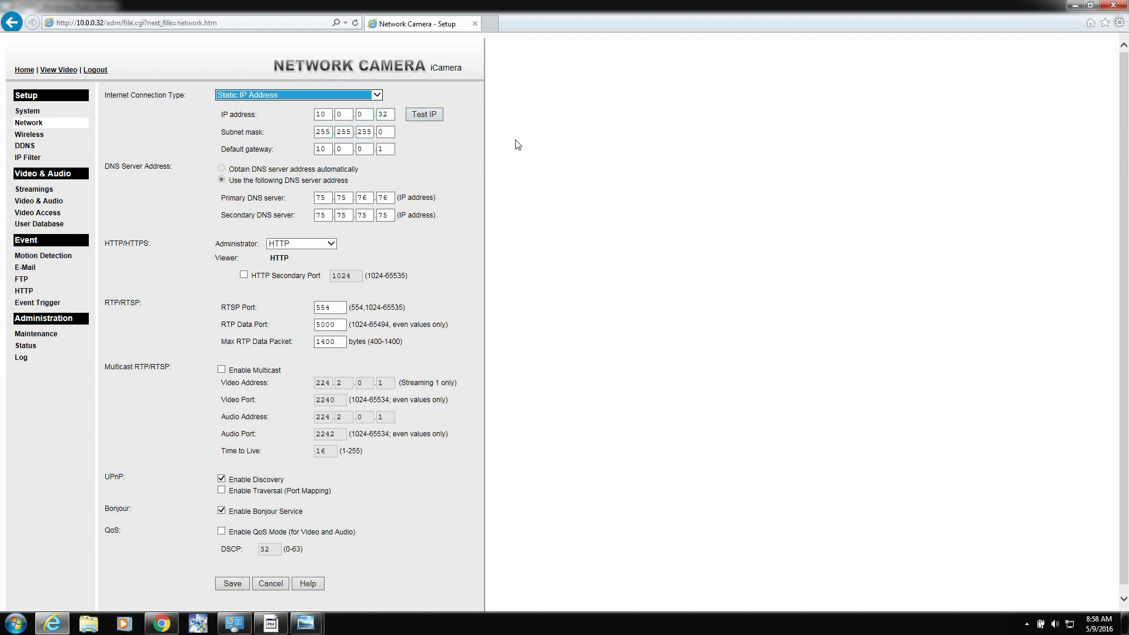
{"action": "left_click", "coordinate": [244, 275]}
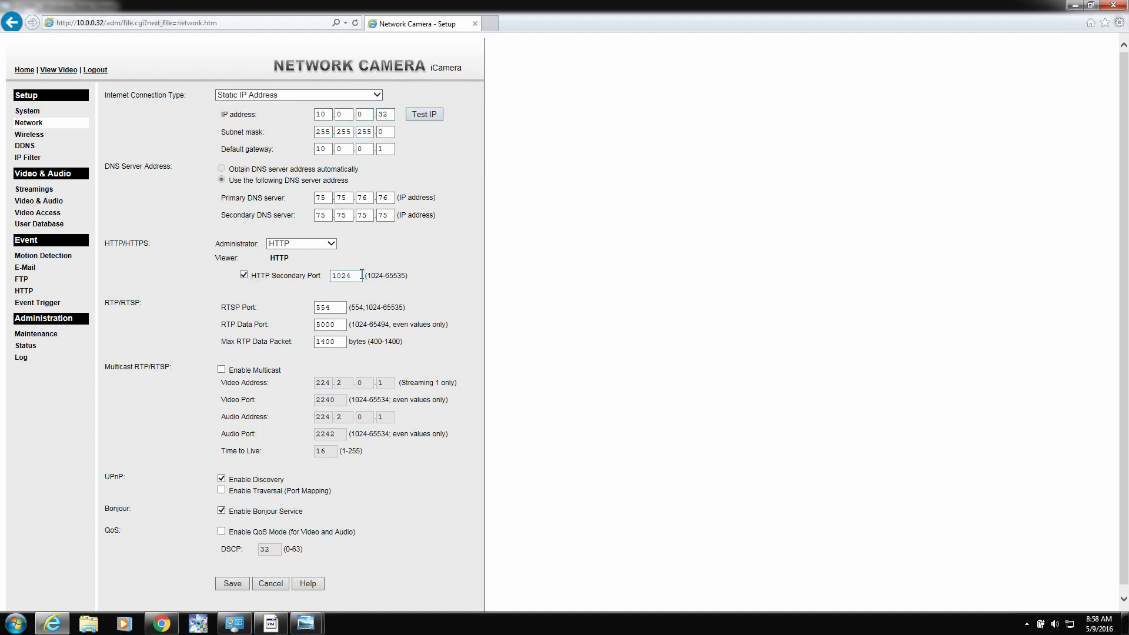
{"action": "key", "text": "Tab"}
{"action": "type", "text": "10032"}
{"action": "left_click_drag", "start_coordinate": [366, 275], "coordinate": [405, 277]}
{"action": "left_click", "coordinate": [233, 584]}
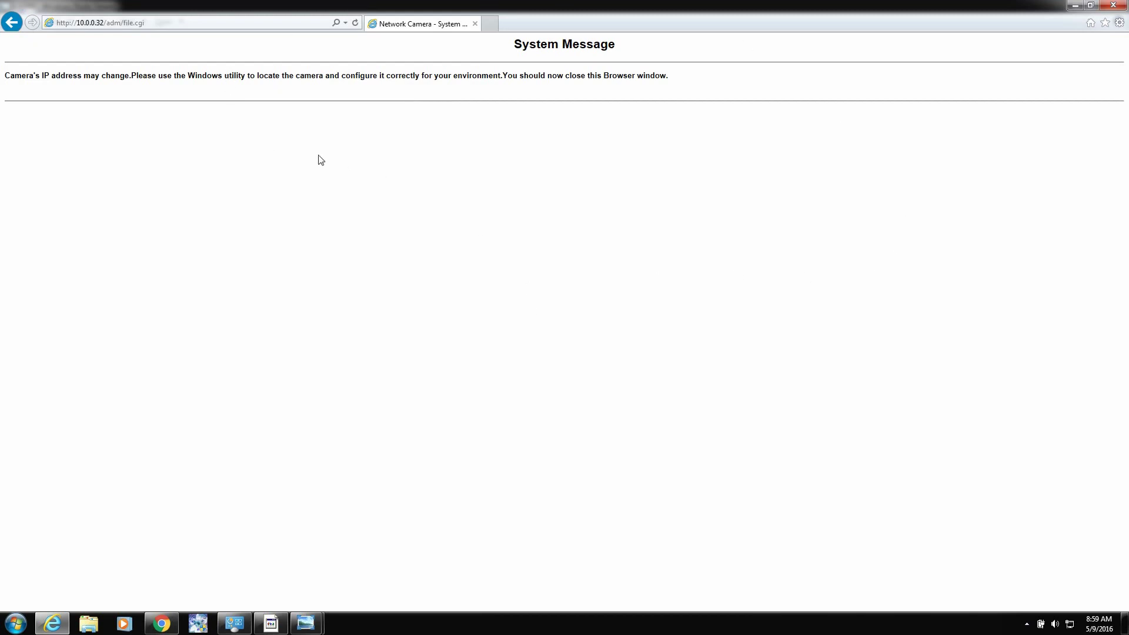
Step: Reload the admin page and recheck the saved network settings
{"action": "left_click", "coordinate": [110, 24]}
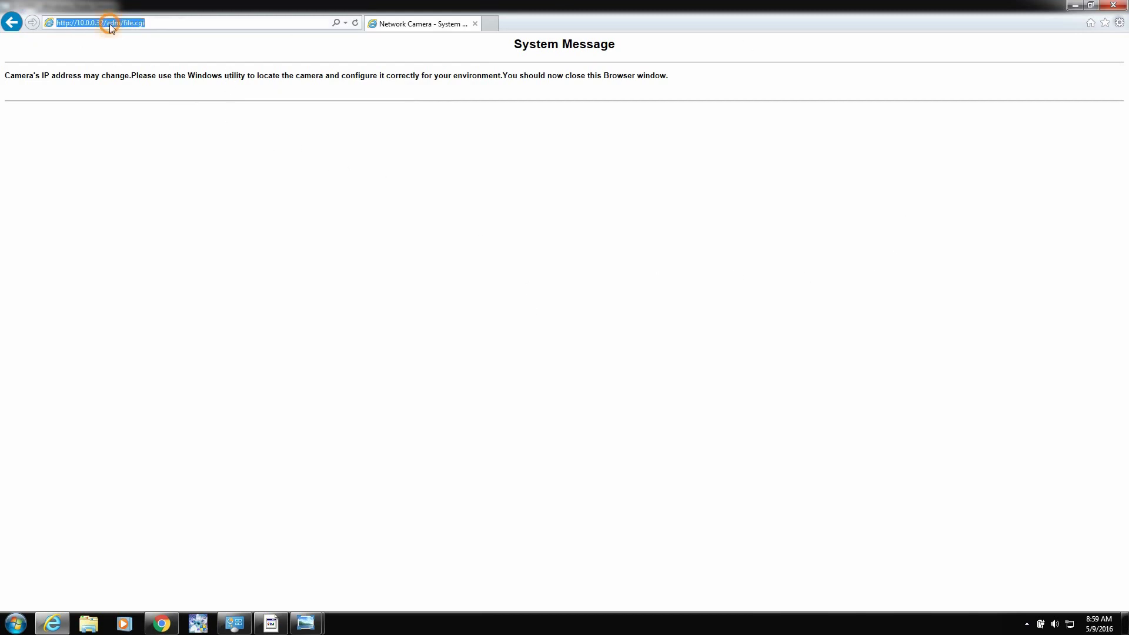
{"action": "right_click", "coordinate": [109, 24]}
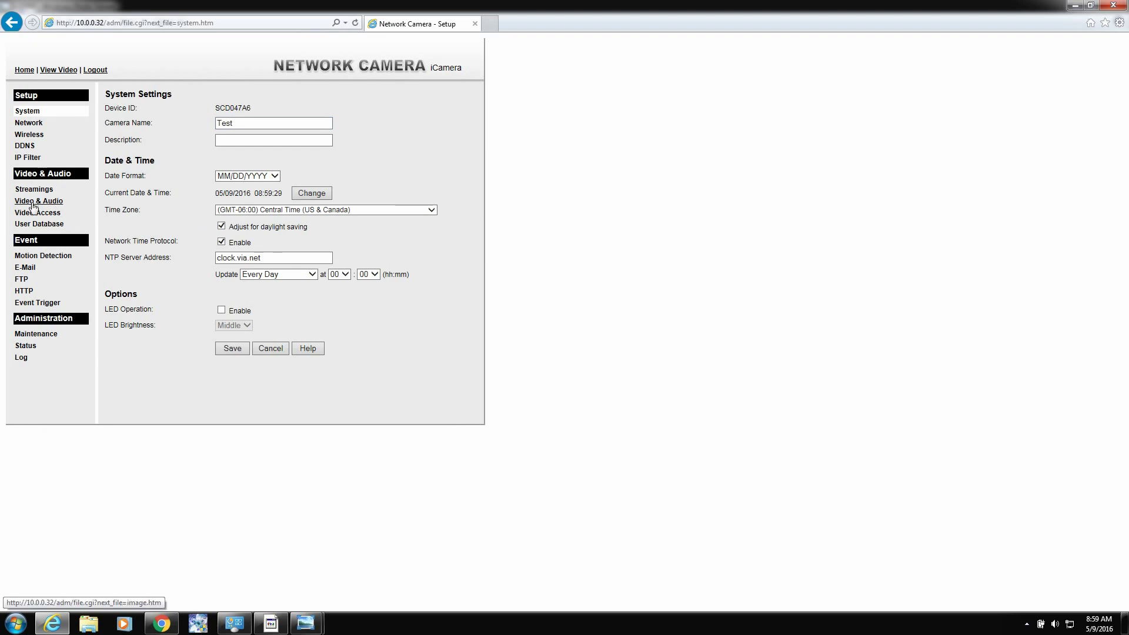
{"action": "left_click", "coordinate": [28, 122]}
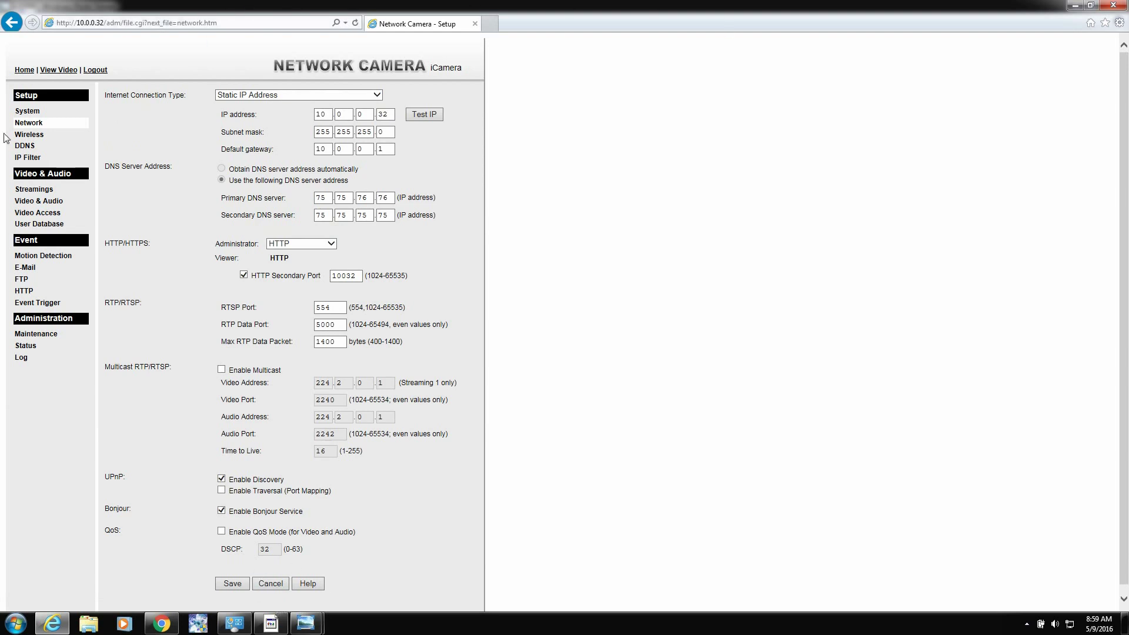
Step: Apply Comcast-2.4 from the site survey, re-enter the network's shared key, and save
{"action": "left_click", "coordinate": [39, 135]}
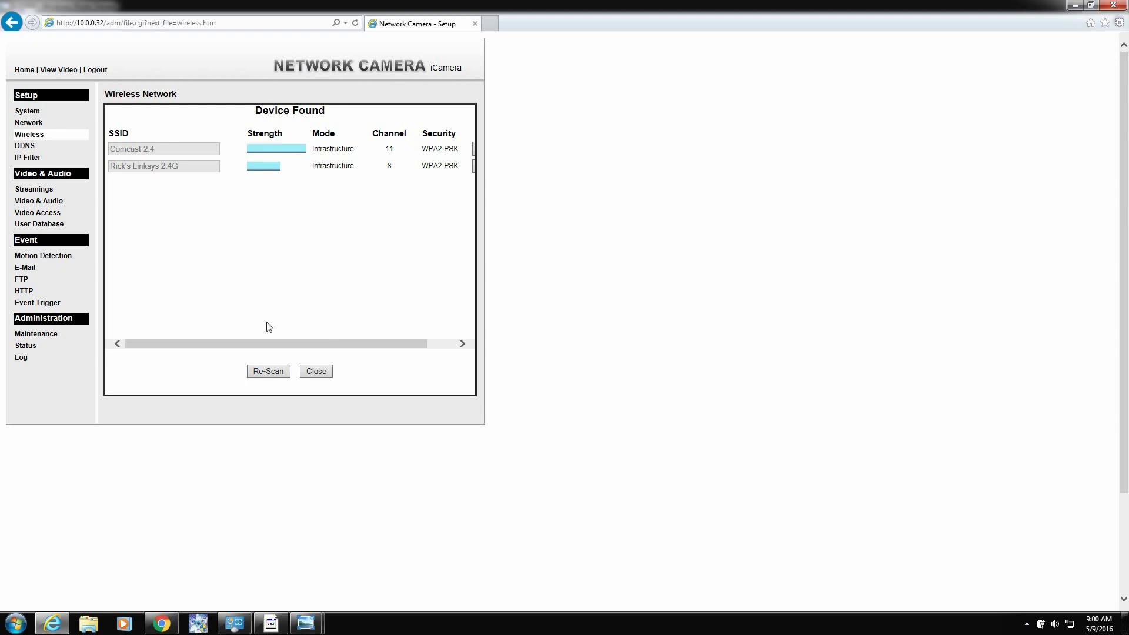
{"action": "left_click_drag", "start_coordinate": [264, 344], "coordinate": [211, 351]}
{"action": "left_click_drag", "start_coordinate": [364, 341], "coordinate": [392, 342]}
{"action": "left_click", "coordinate": [460, 148]}
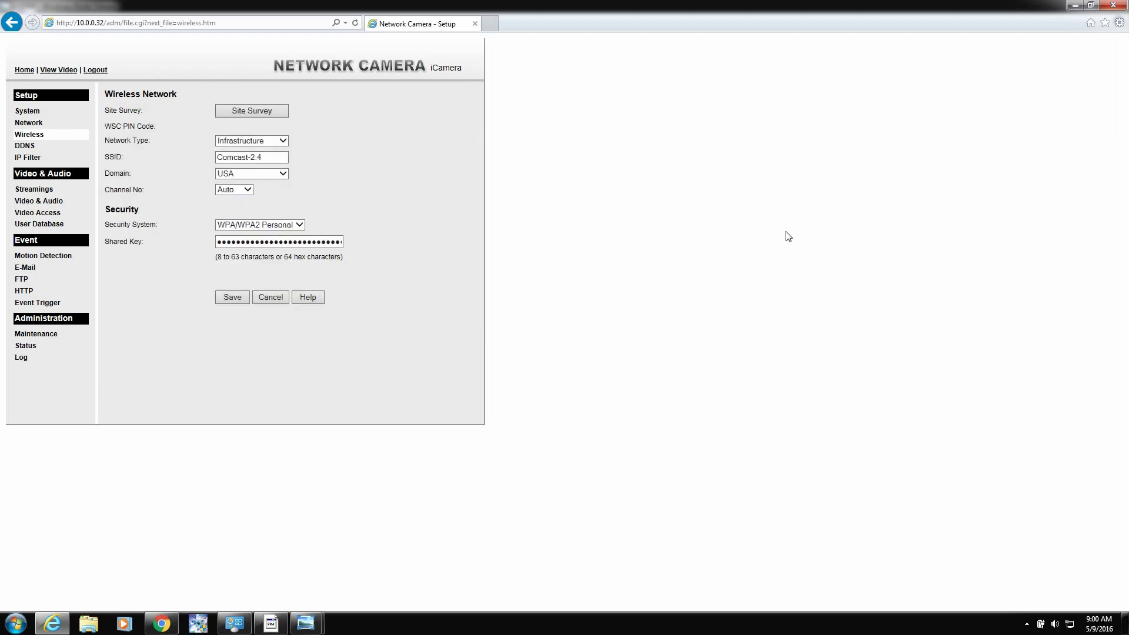
{"action": "double_click", "coordinate": [241, 242]}
{"action": "type", "text": "••••••••"}
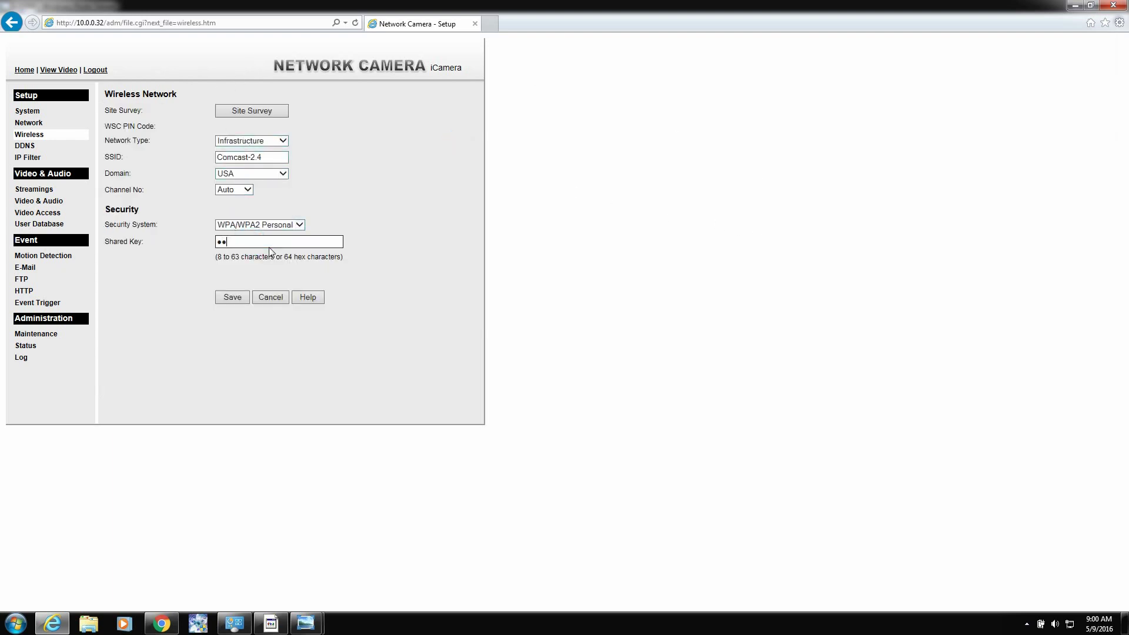
{"action": "left_click", "coordinate": [232, 298]}
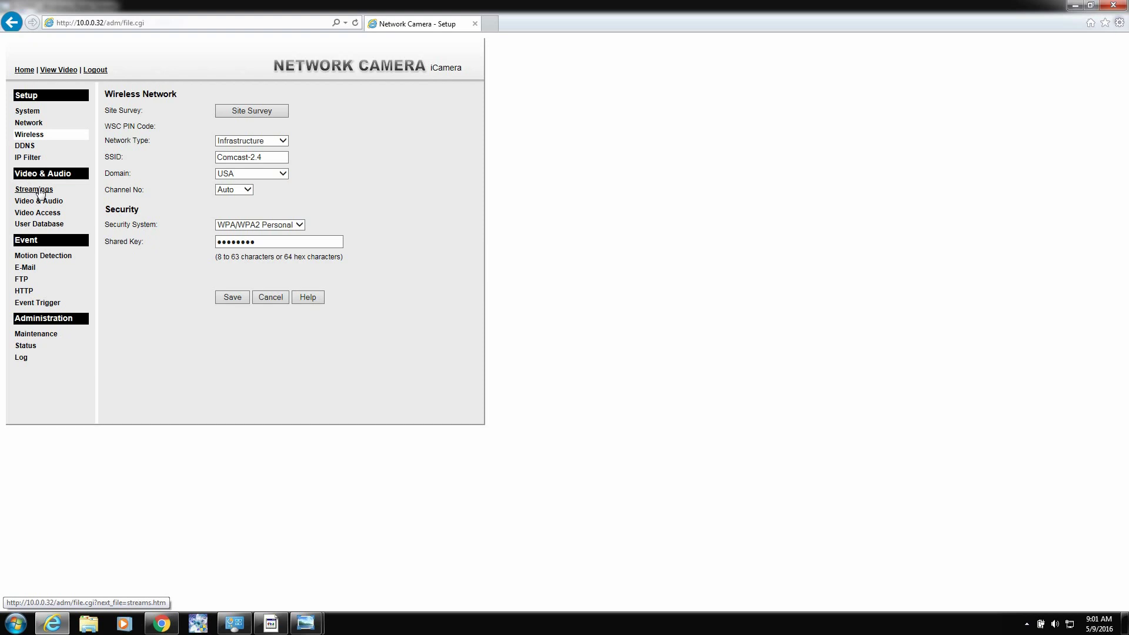
Step: Disable streams 2 and 3 and set Streaming 1 to H.264 at 640*480
{"action": "left_click", "coordinate": [38, 191]}
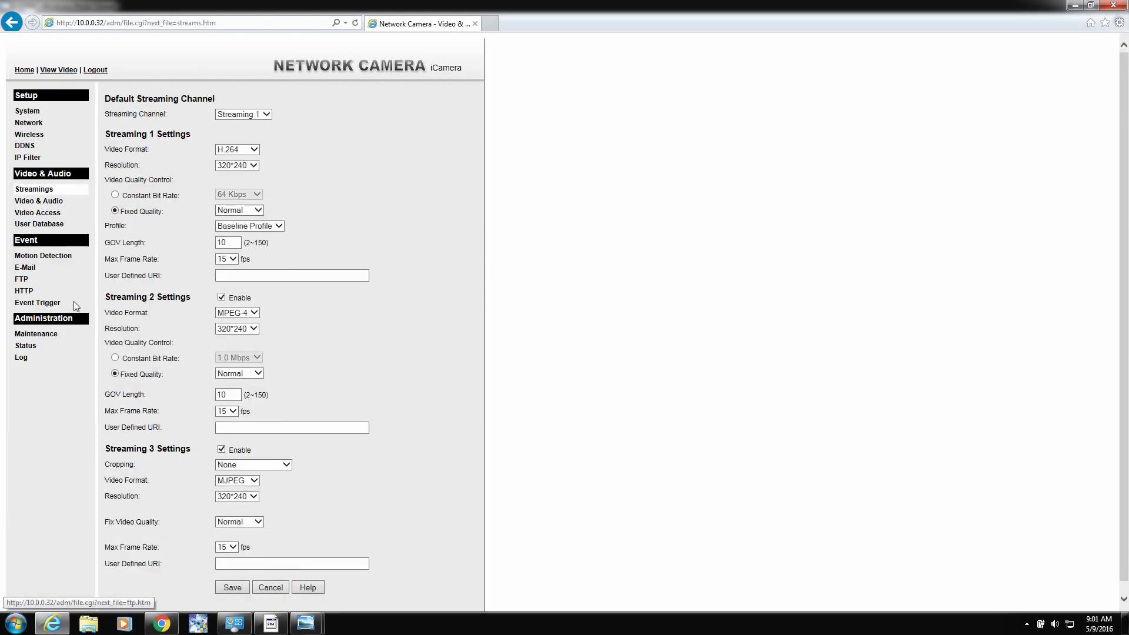
{"action": "left_click", "coordinate": [223, 298]}
{"action": "left_click", "coordinate": [223, 450]}
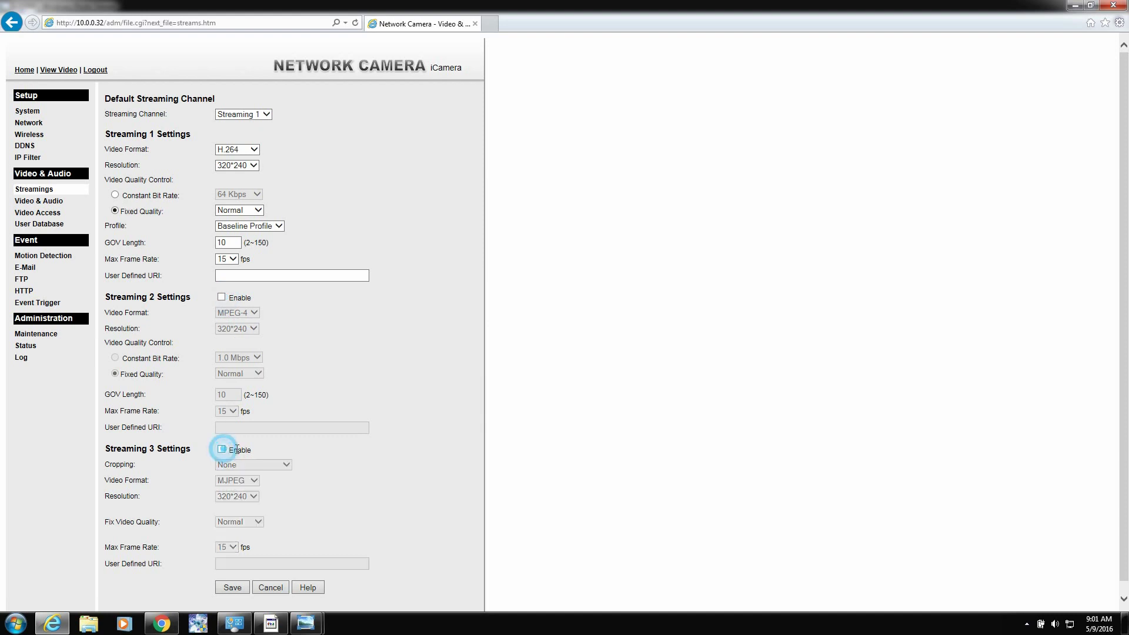
{"action": "left_click", "coordinate": [254, 152]}
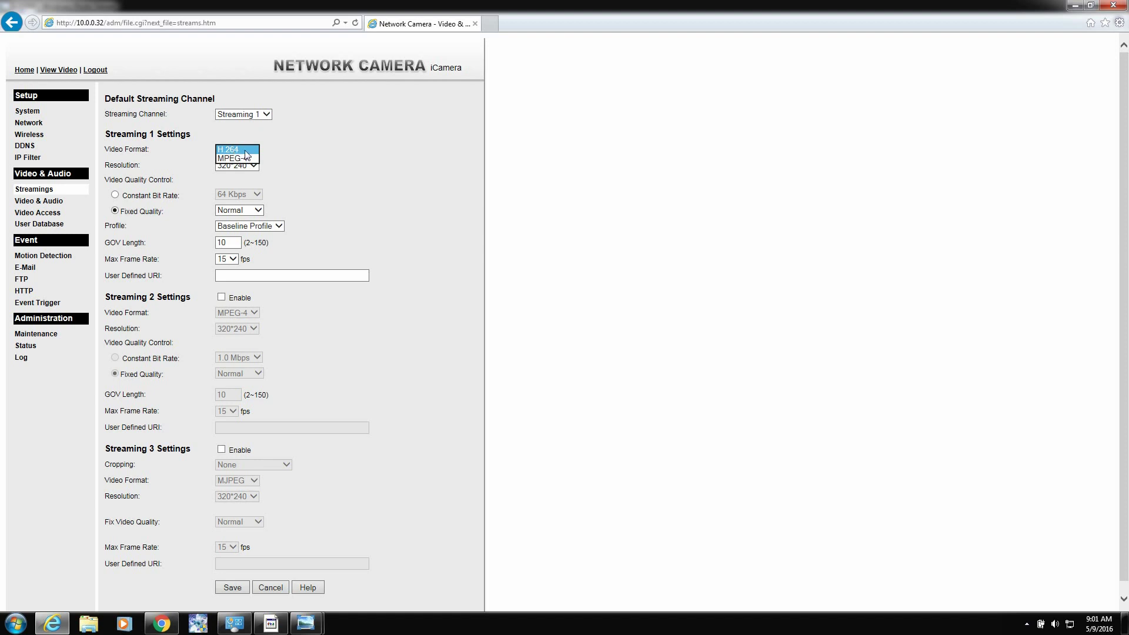
{"action": "left_click", "coordinate": [245, 150]}
{"action": "left_click", "coordinate": [254, 165]}
{"action": "left_click", "coordinate": [238, 174]}
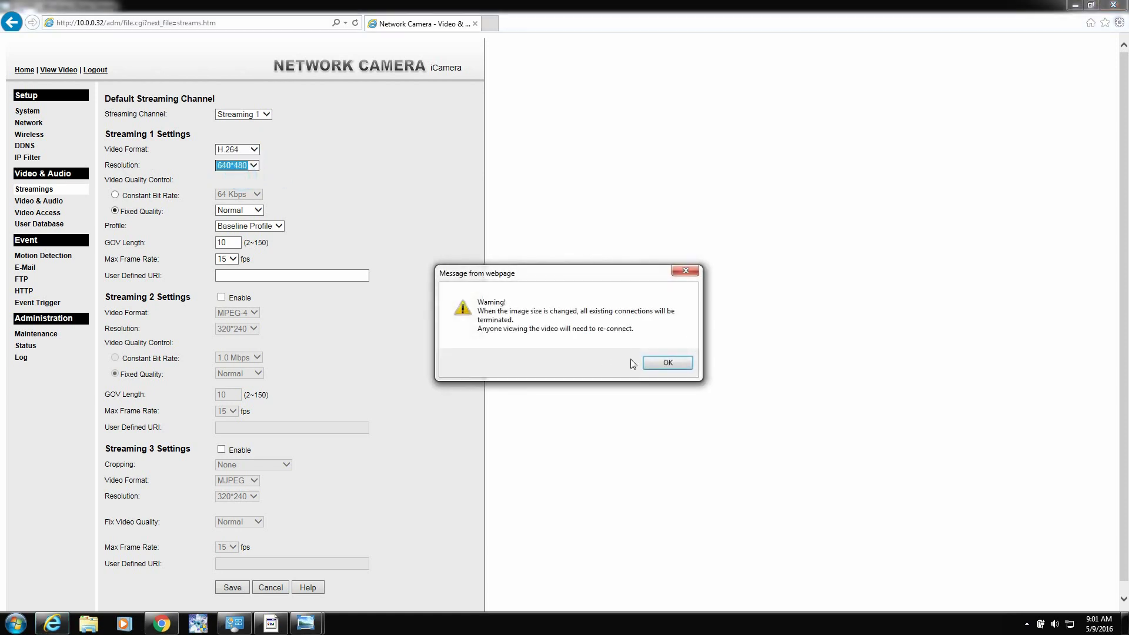
{"action": "left_click", "coordinate": [661, 363]}
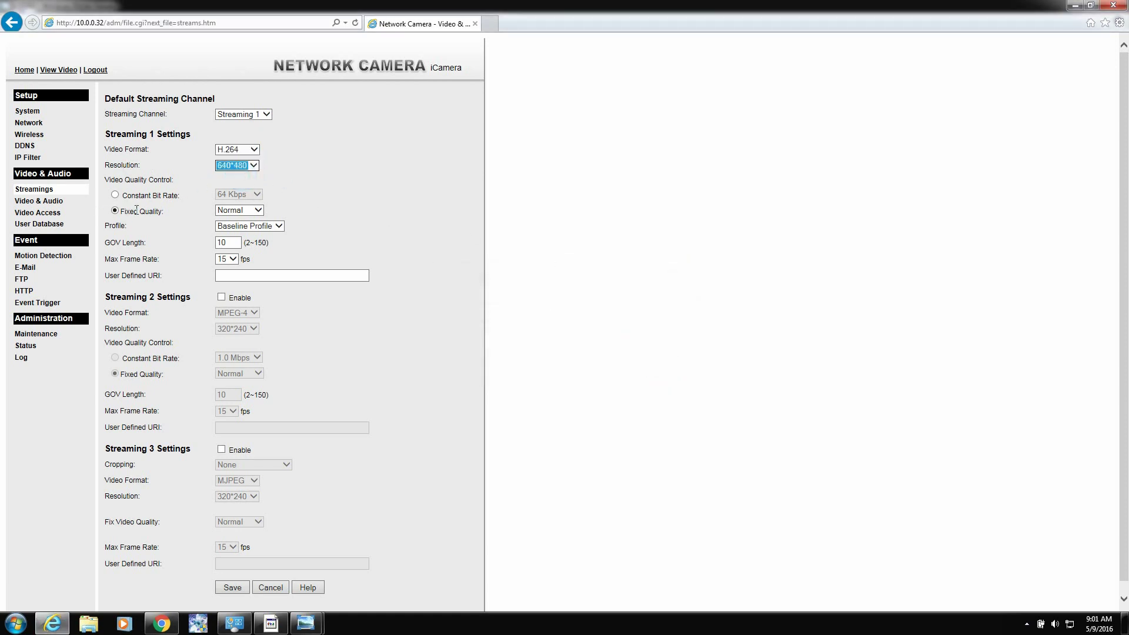
Step: Set Streaming 1 to fixed Very High quality
{"action": "left_click", "coordinate": [256, 210]}
{"action": "left_click", "coordinate": [246, 229]}
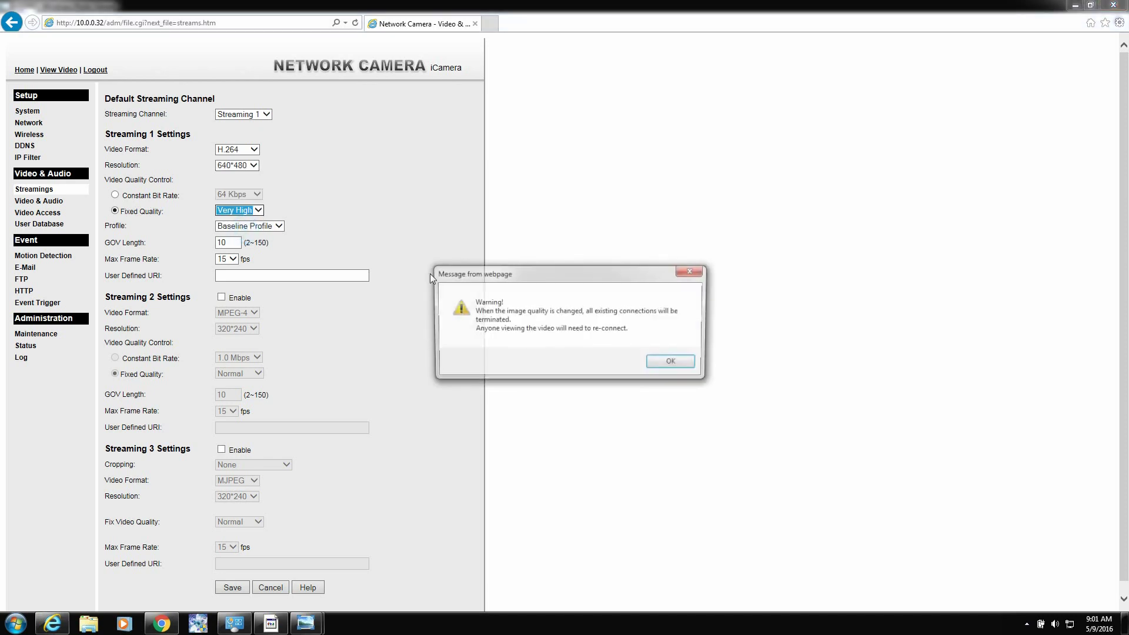
{"action": "left_click", "coordinate": [683, 364]}
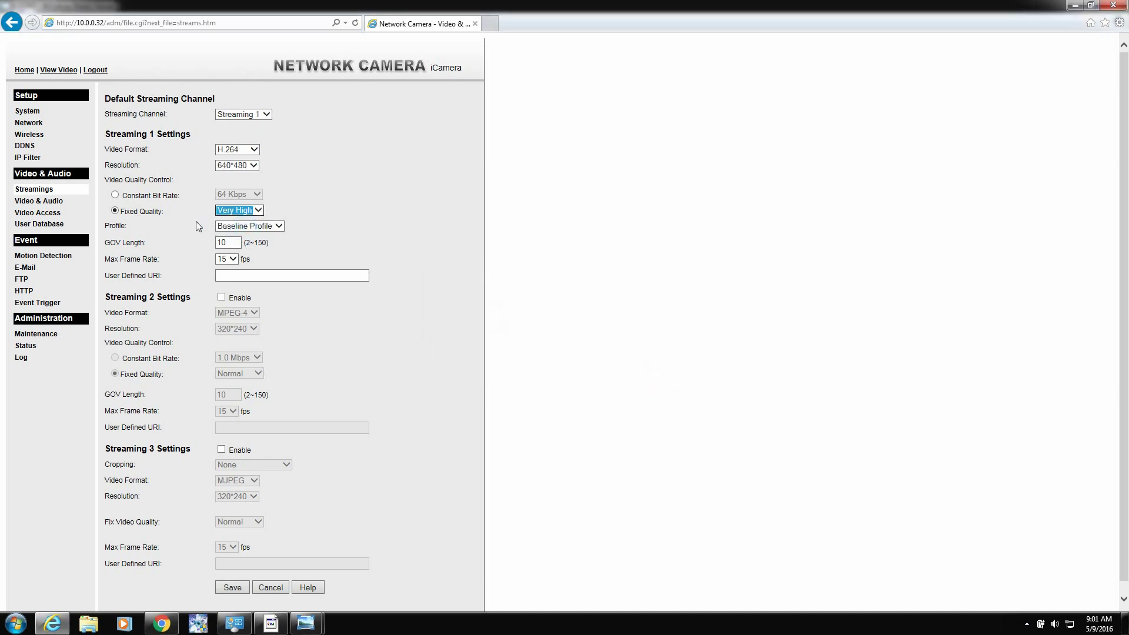
{"action": "left_click", "coordinate": [115, 195]}
{"action": "left_click", "coordinate": [228, 196]}
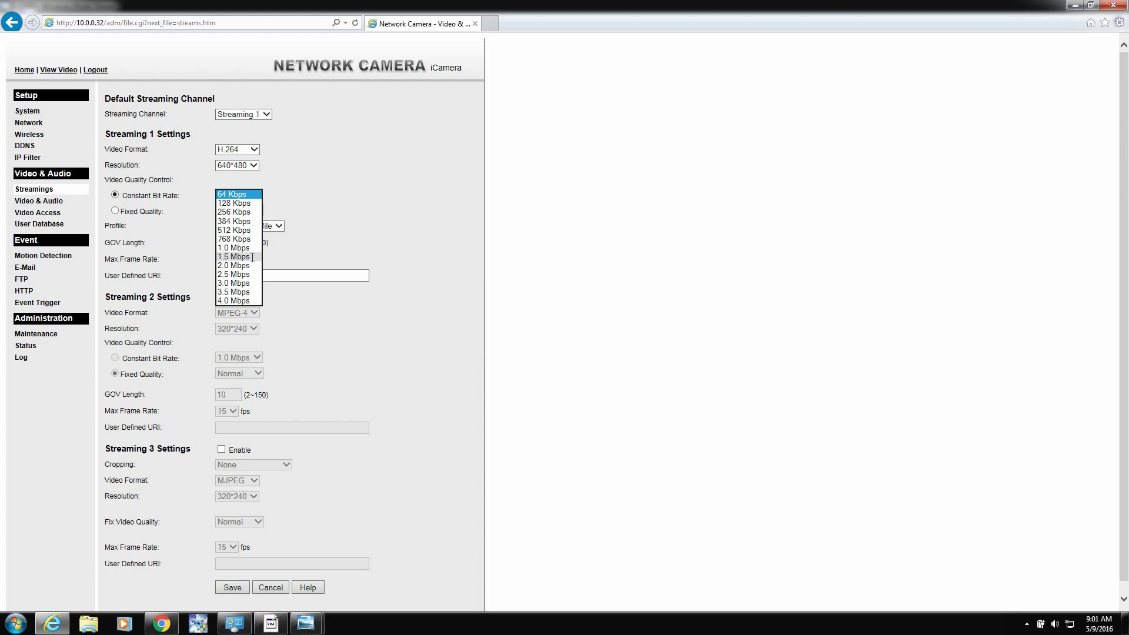
{"action": "left_click", "coordinate": [375, 186]}
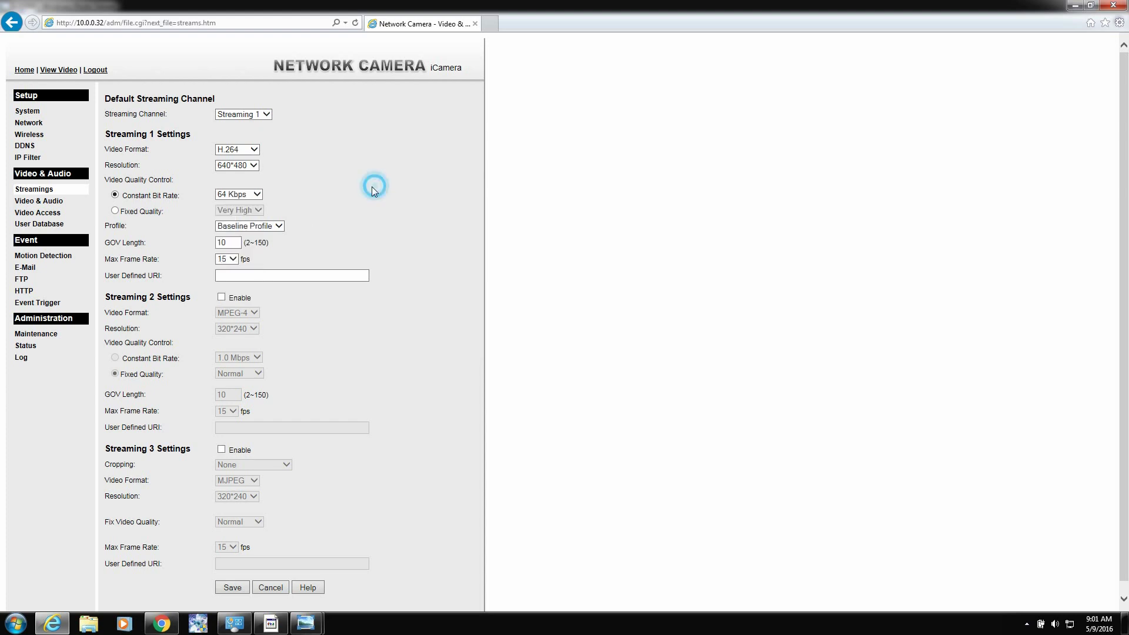
{"action": "left_click", "coordinate": [115, 211]}
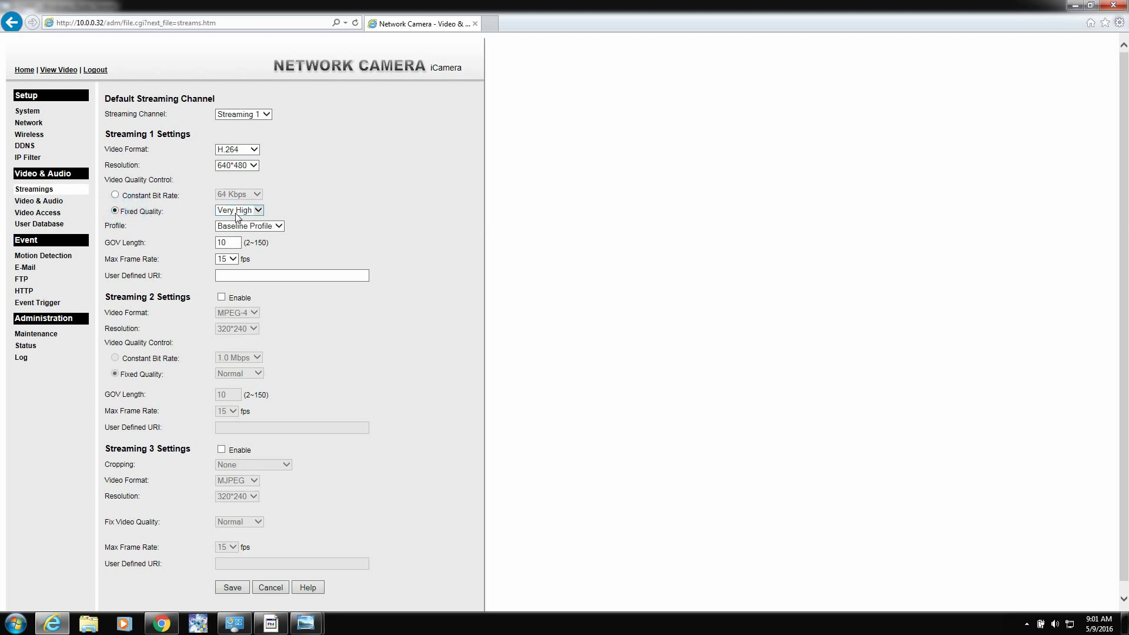
{"action": "left_click", "coordinate": [237, 212]}
{"action": "left_click", "coordinate": [255, 210]}
{"action": "left_click", "coordinate": [415, 202]}
Step: Set the maximum frame rate to 25 fps and save Streaming 1
{"action": "left_click", "coordinate": [234, 258]}
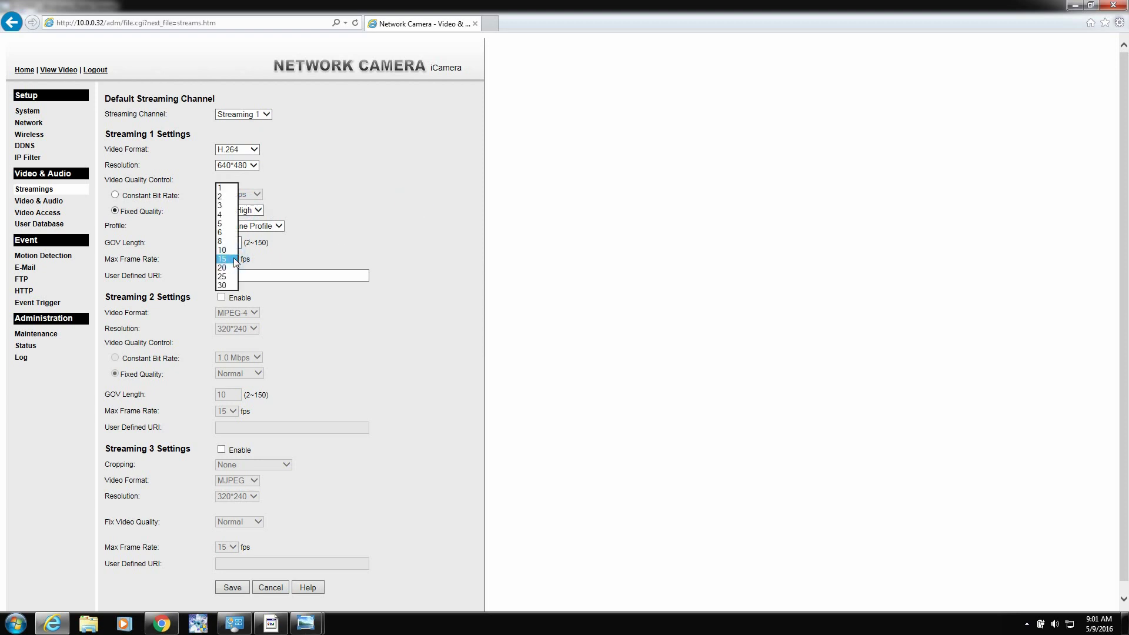
{"action": "left_click", "coordinate": [227, 276]}
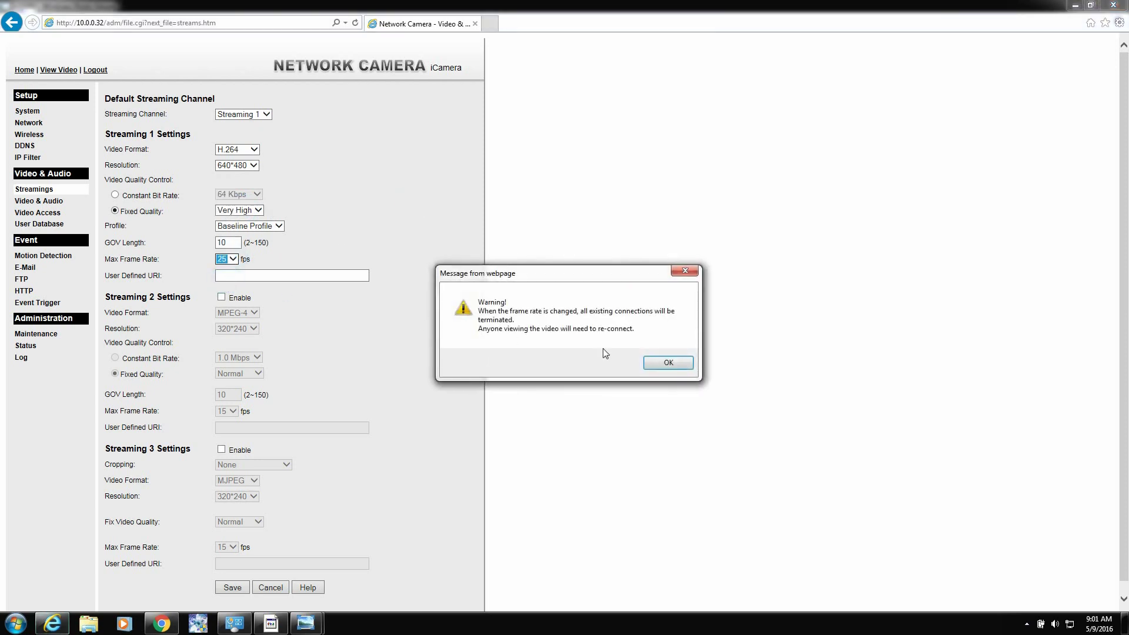
{"action": "left_click", "coordinate": [657, 360]}
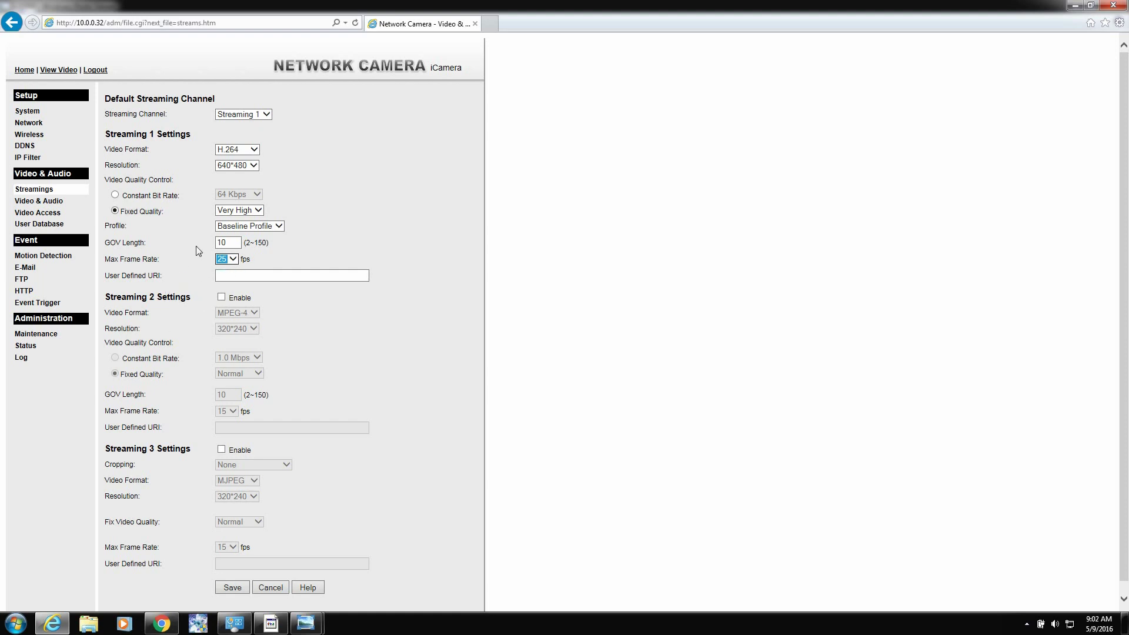
{"action": "left_click", "coordinate": [232, 587]}
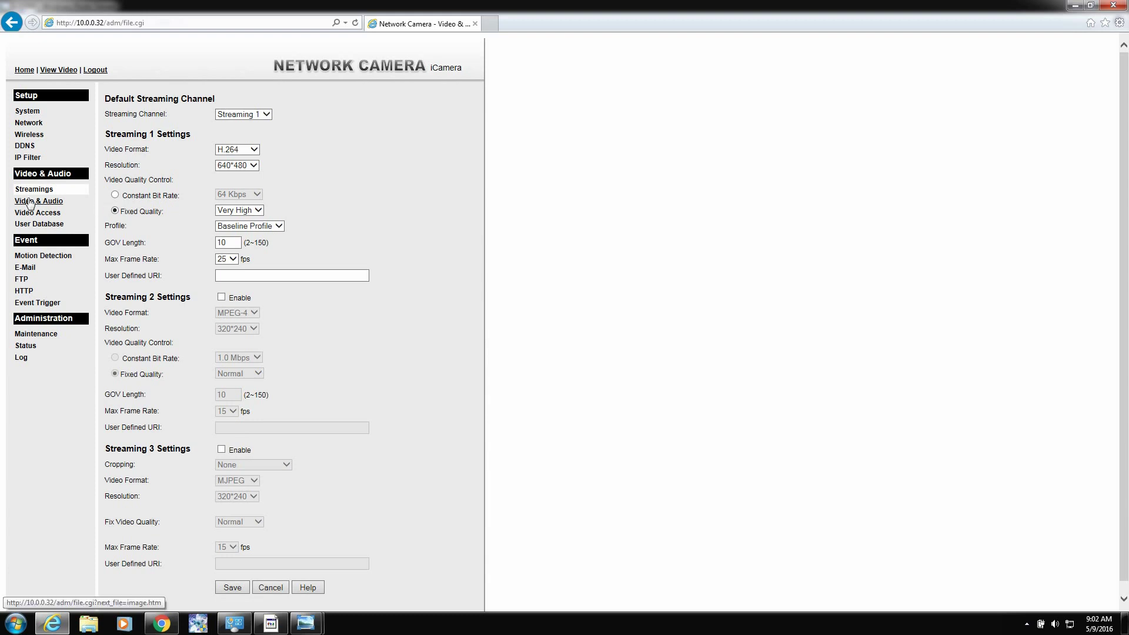
Step: Enable Security Checking under Video Access and save it
{"action": "left_click", "coordinate": [30, 202]}
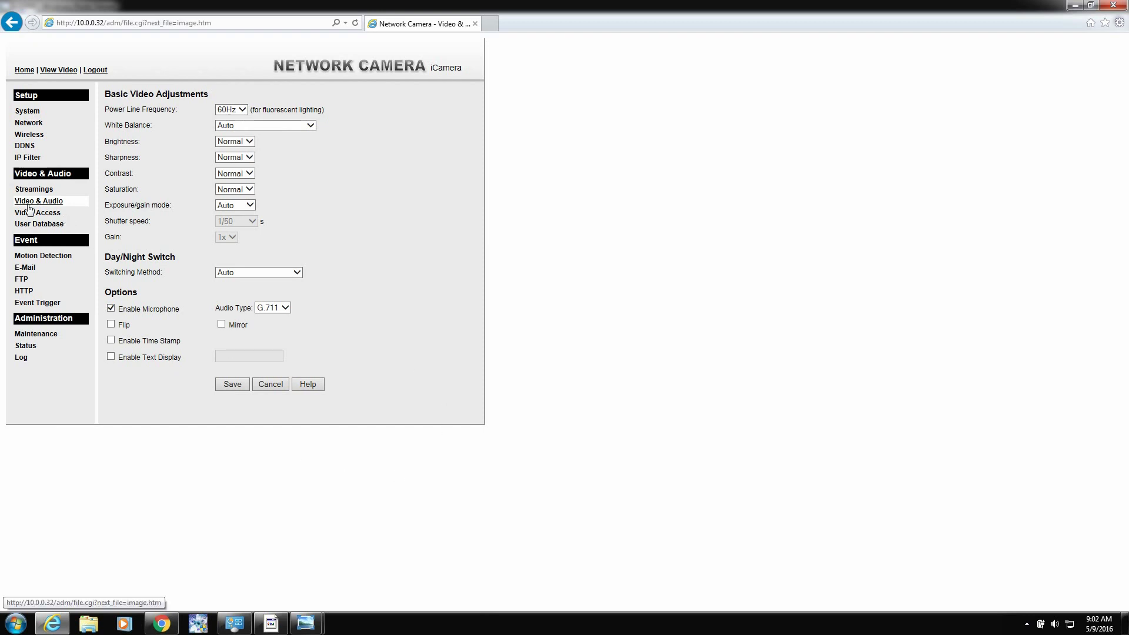
{"action": "left_click", "coordinate": [50, 214]}
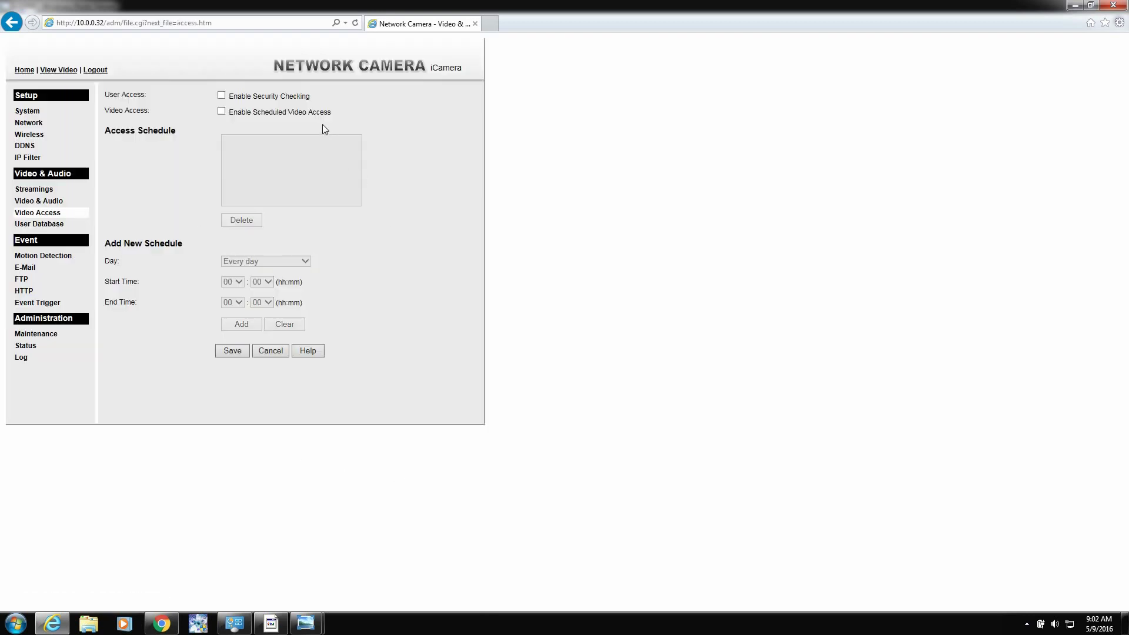
{"action": "left_click", "coordinate": [221, 95]}
{"action": "left_click", "coordinate": [233, 351]}
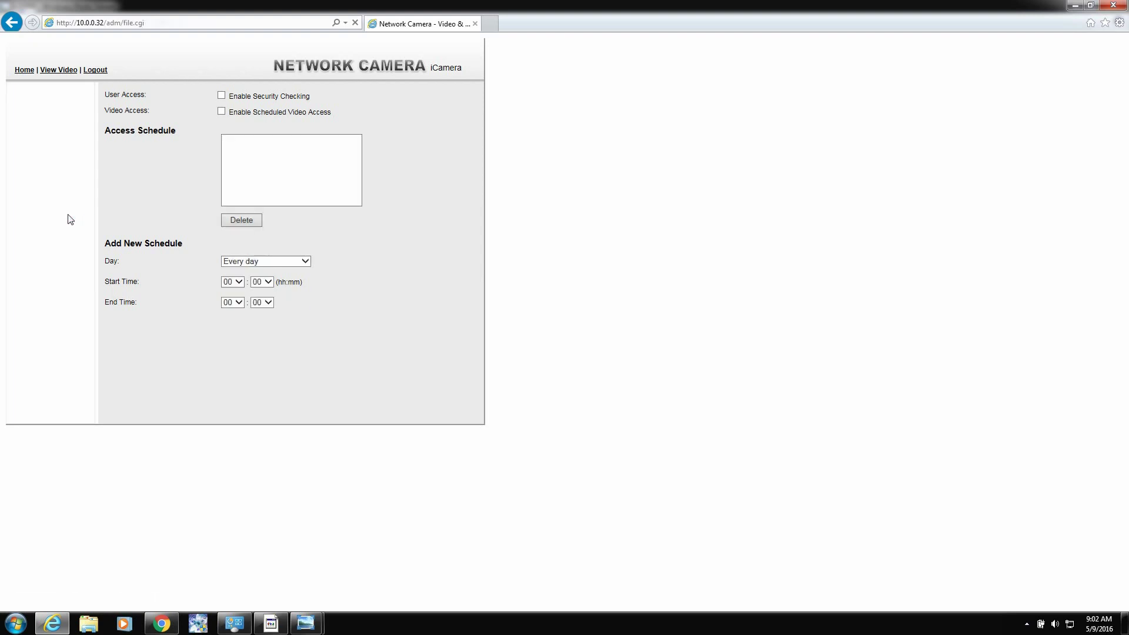
{"action": "left_click", "coordinate": [37, 226]}
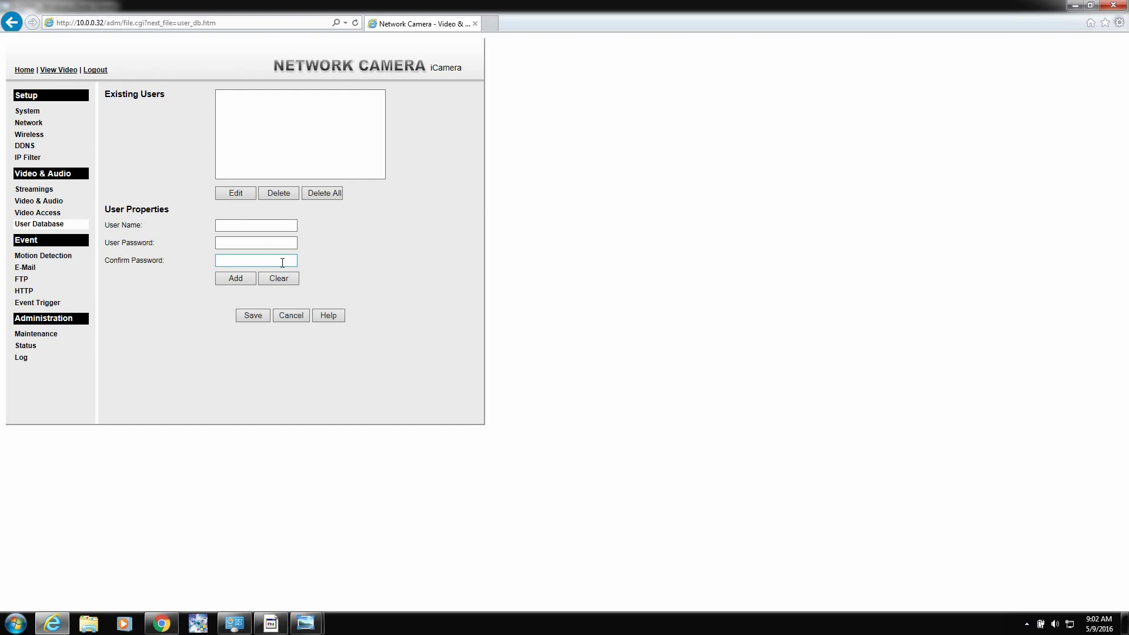
{"action": "left_click", "coordinate": [38, 212]}
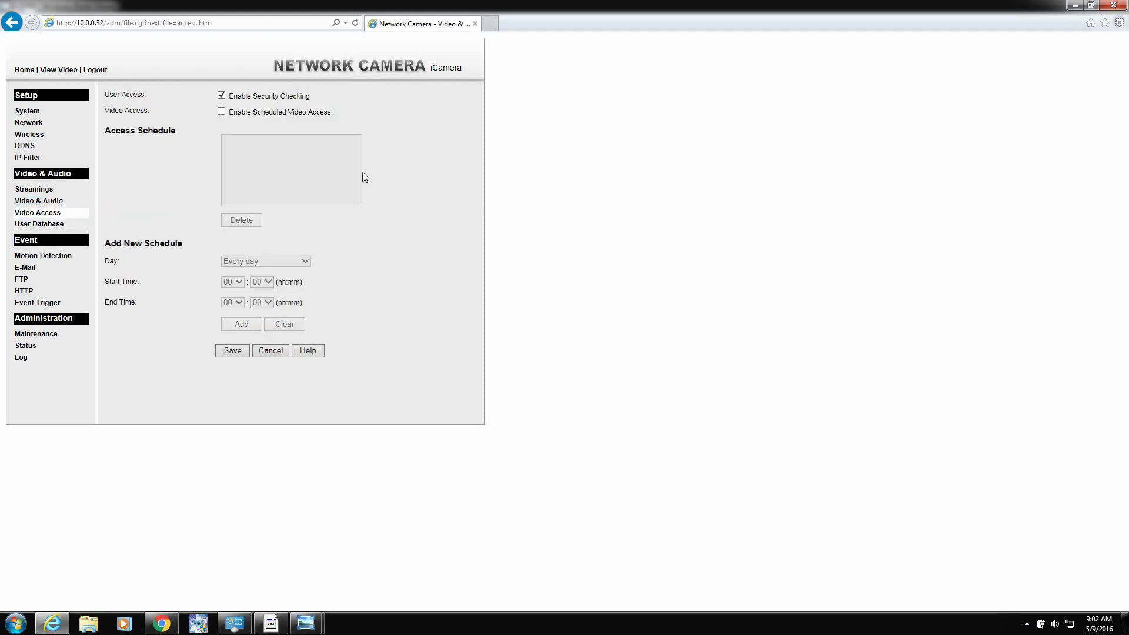
Step: Open Motion Detection and add 10.0.0.32 to Compatibility View
{"action": "left_click", "coordinate": [50, 259]}
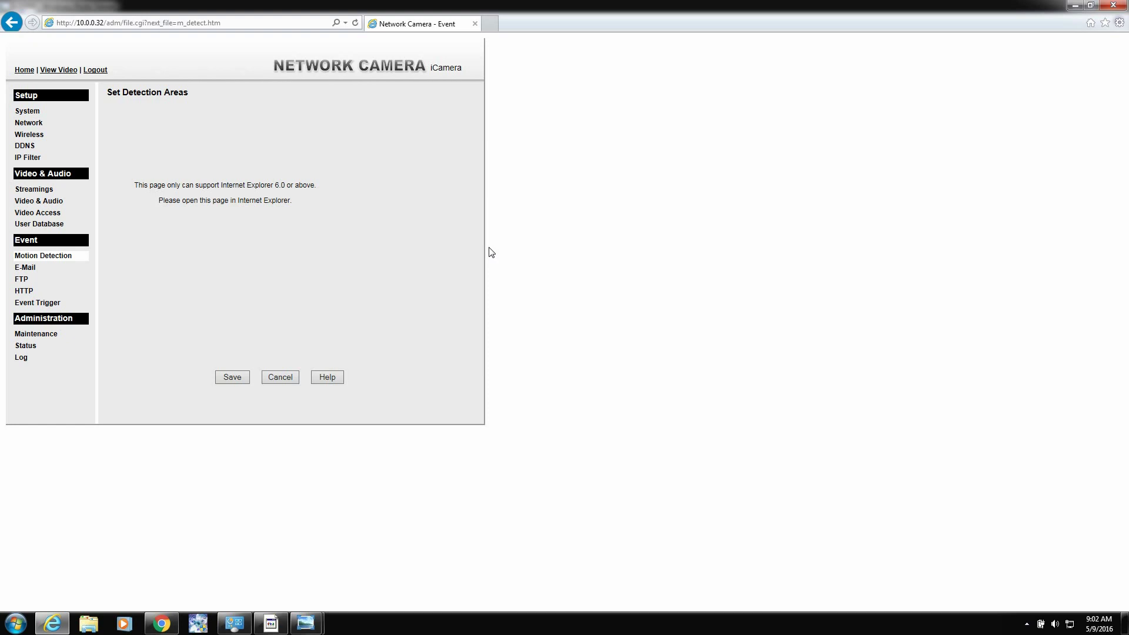
{"action": "left_click", "coordinate": [1119, 22]}
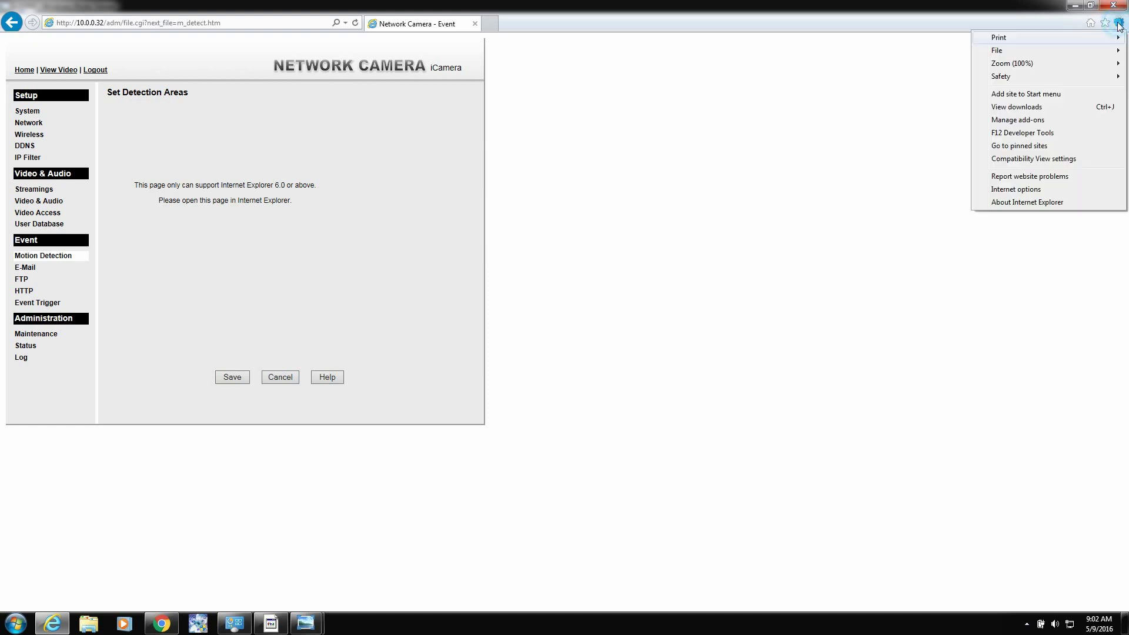
{"action": "left_click", "coordinate": [1003, 159]}
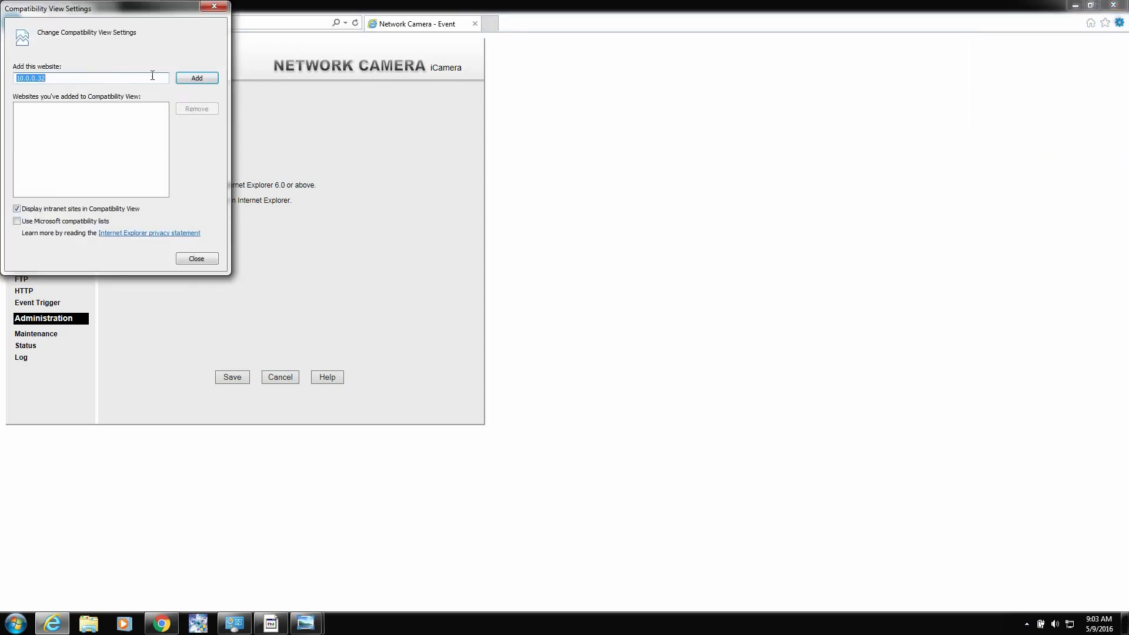
{"action": "left_click", "coordinate": [189, 80]}
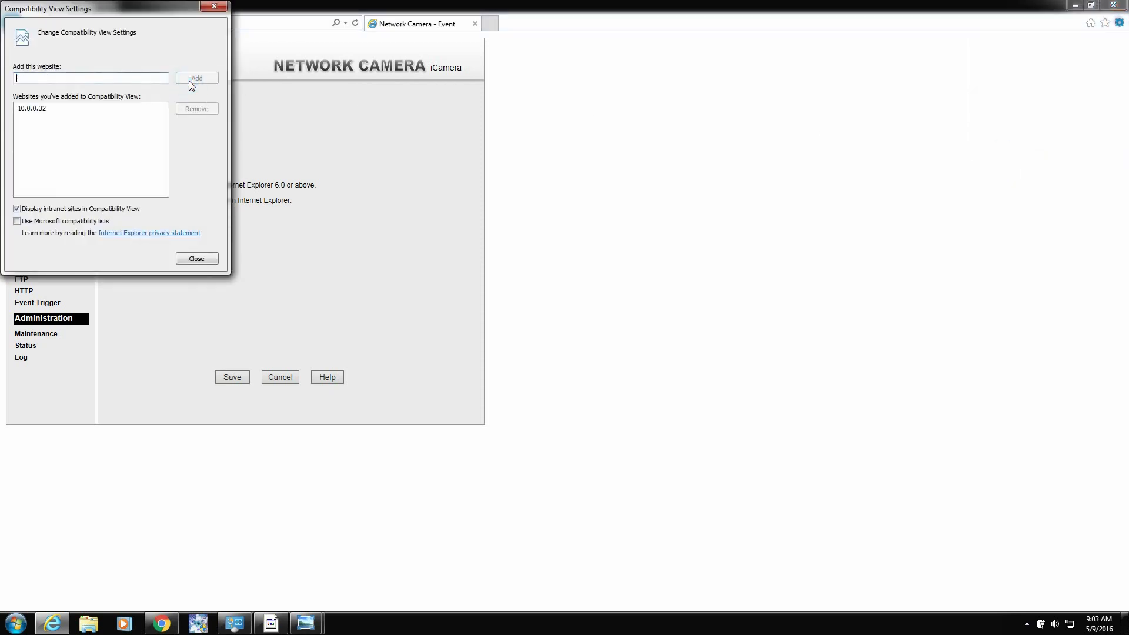
{"action": "left_click", "coordinate": [189, 258]}
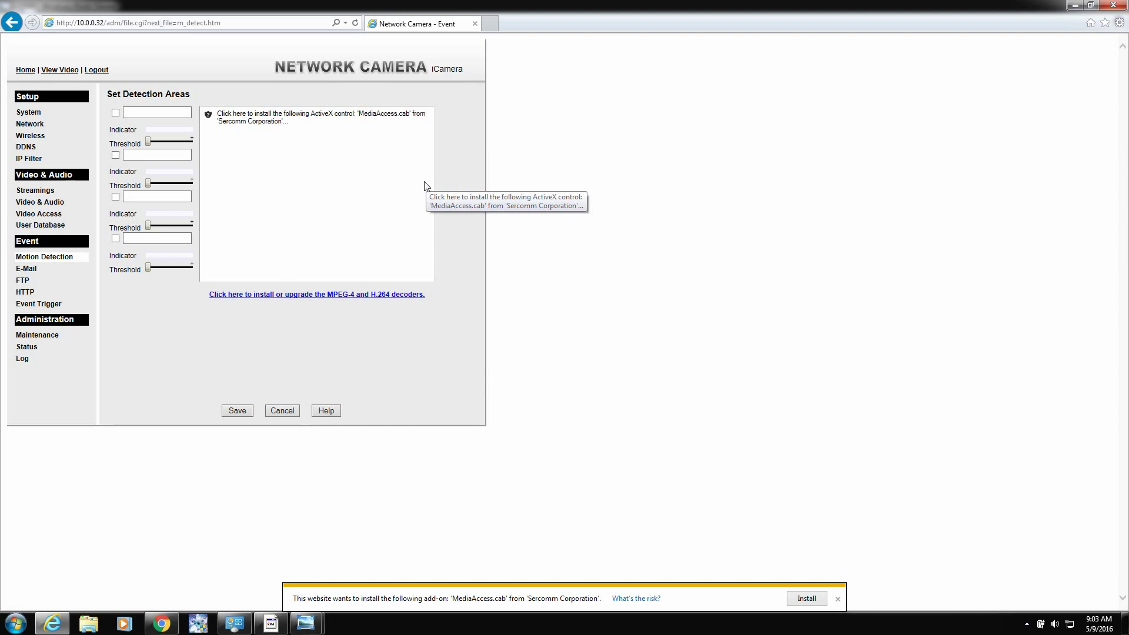
Step: Reopen the Compatibility View settings to confirm the entry, then close them
{"action": "left_click", "coordinate": [1119, 23]}
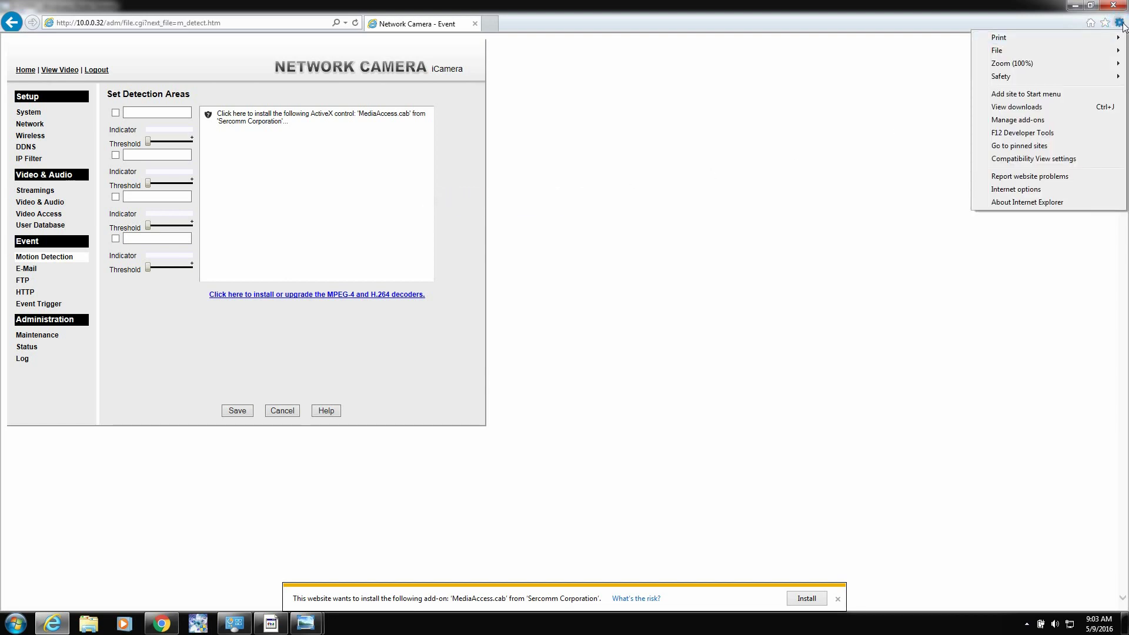
{"action": "left_click", "coordinate": [1048, 159]}
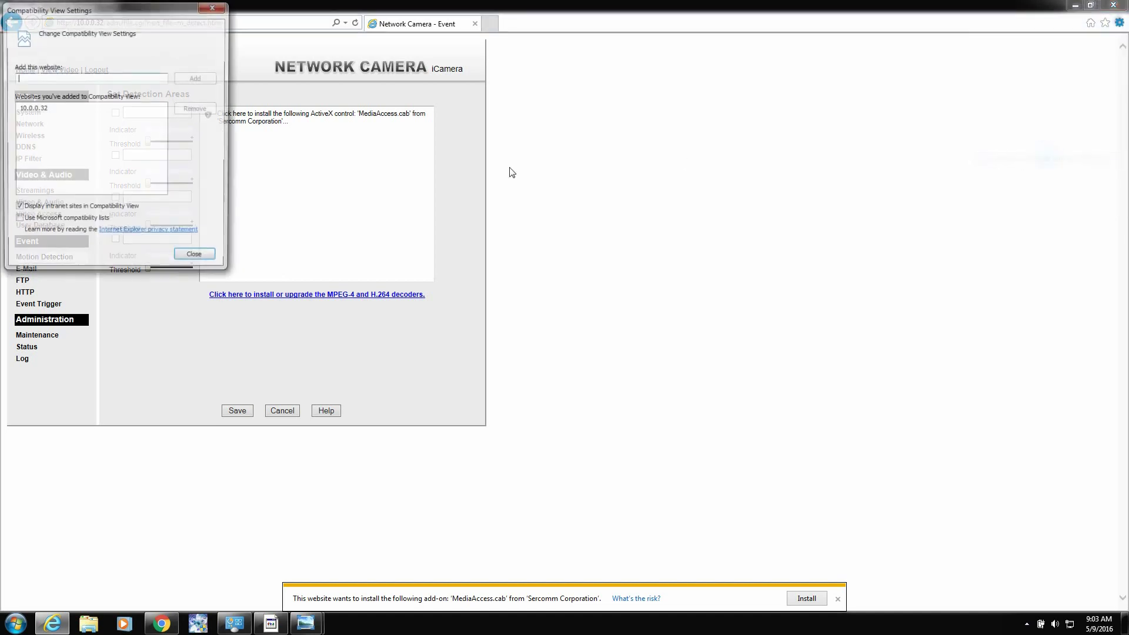
{"action": "left_click", "coordinate": [197, 258]}
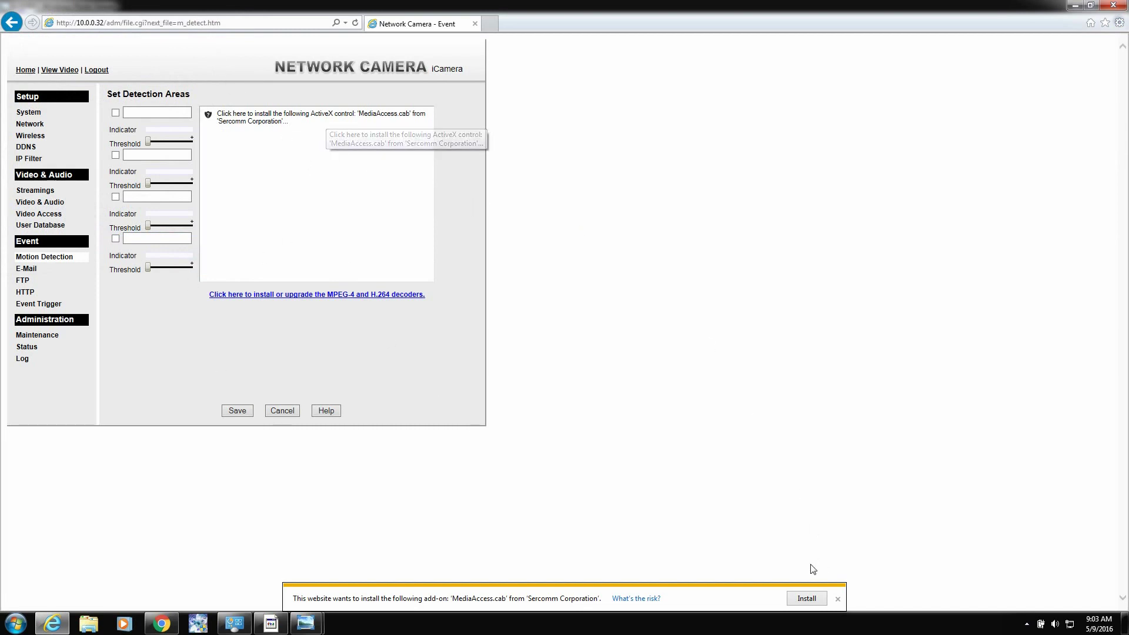
Step: Install the MediaAccess add-on, reload, and try the Full Screen and Window 2 detection boxes
{"action": "left_click", "coordinate": [806, 598]}
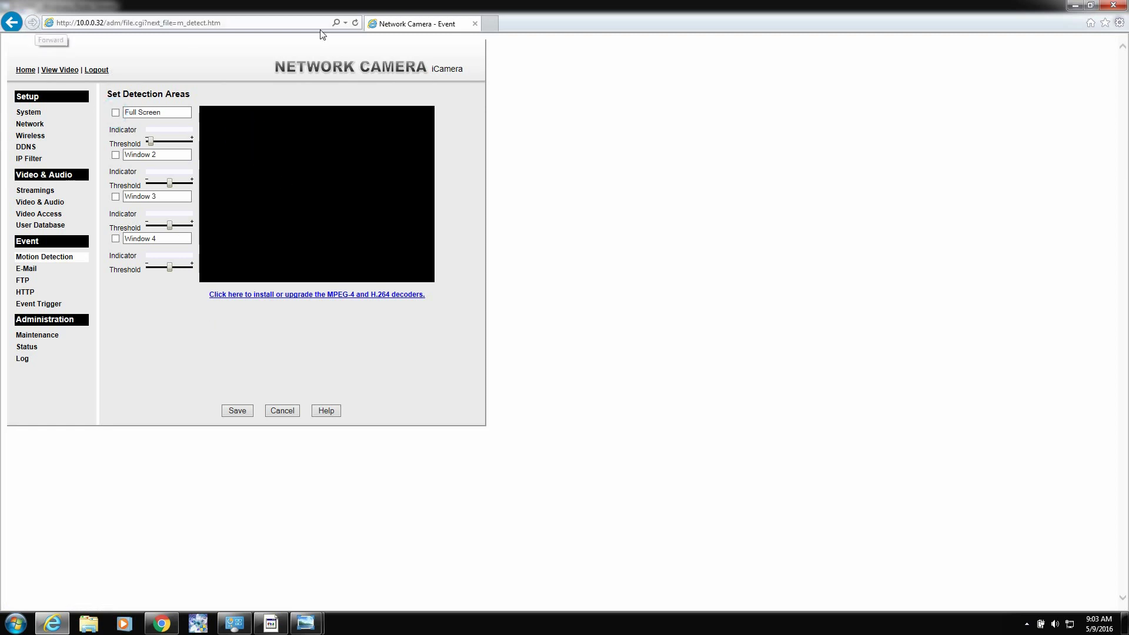
{"action": "left_click", "coordinate": [353, 23]}
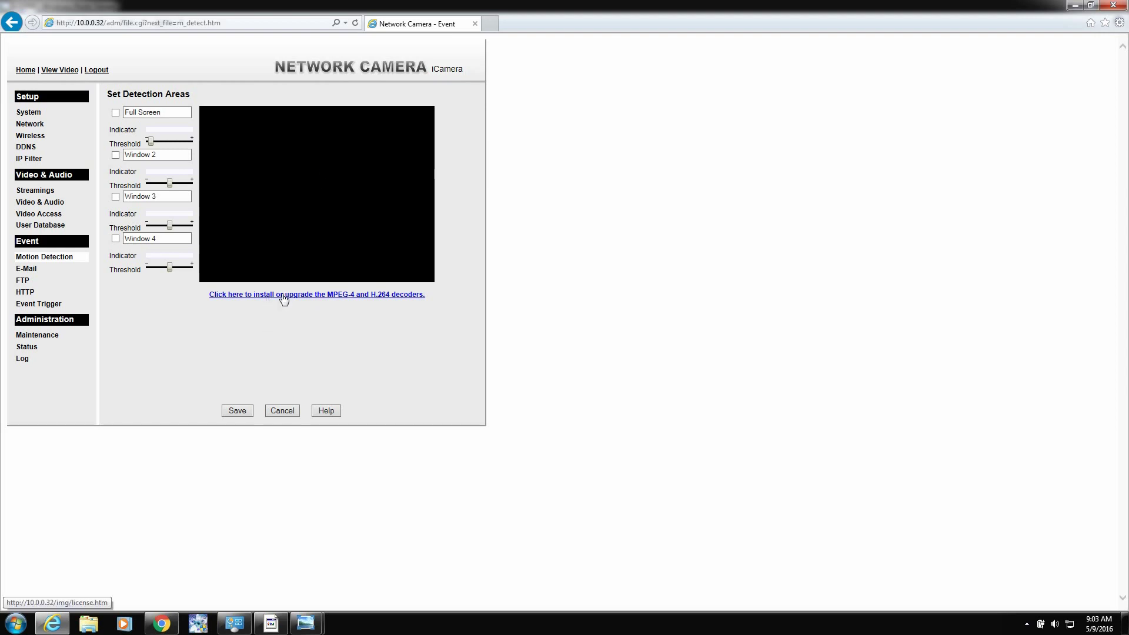
{"action": "left_click", "coordinate": [115, 112]}
{"action": "left_click", "coordinate": [115, 155]}
{"action": "left_click", "coordinate": [116, 113]}
{"action": "left_click", "coordinate": [116, 155]}
Step: Accept the decoder licence, install the Decoder add-on, and close its tab
{"action": "left_click", "coordinate": [259, 294]}
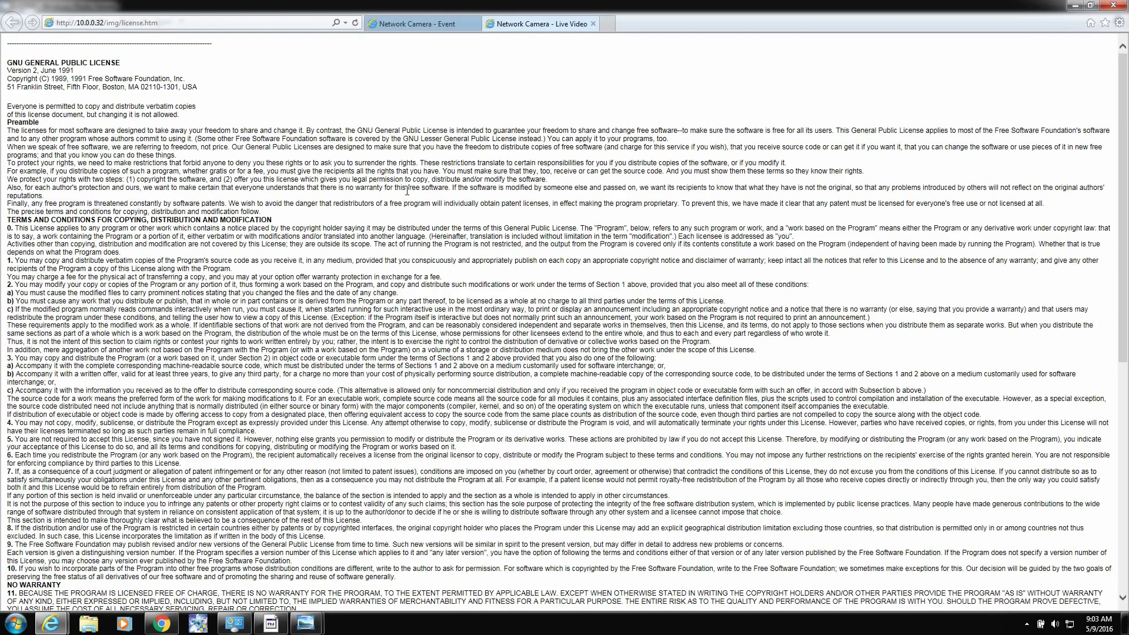
{"action": "scroll", "coordinate": [434, 280], "scroll_direction": "down", "scroll_amount": 10}
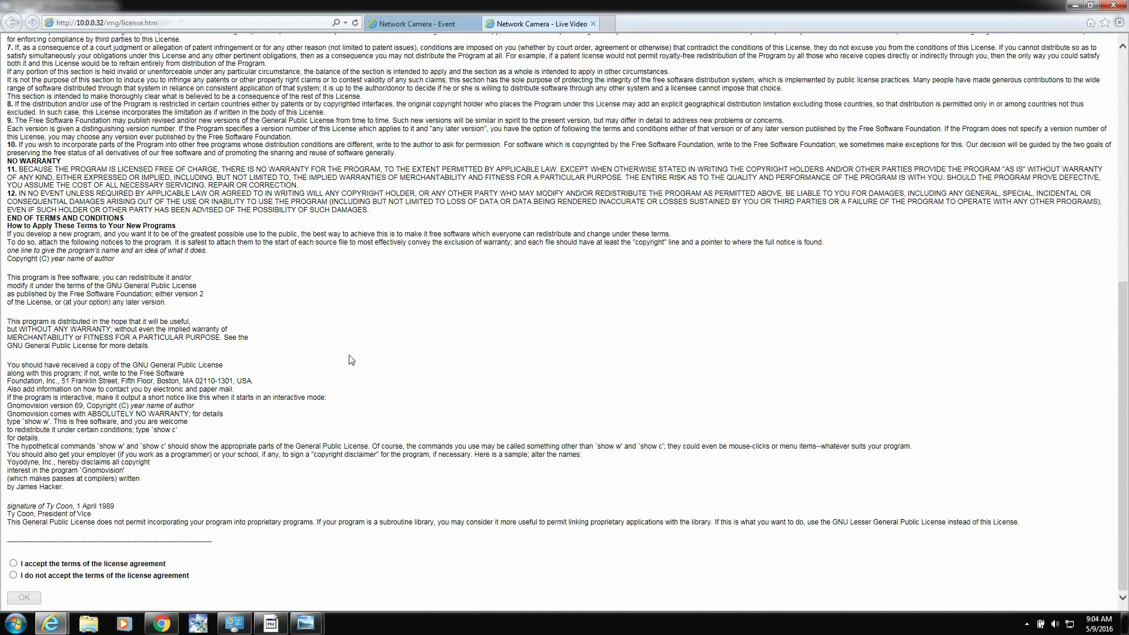
{"action": "left_click", "coordinate": [13, 563]}
{"action": "left_click", "coordinate": [24, 598]}
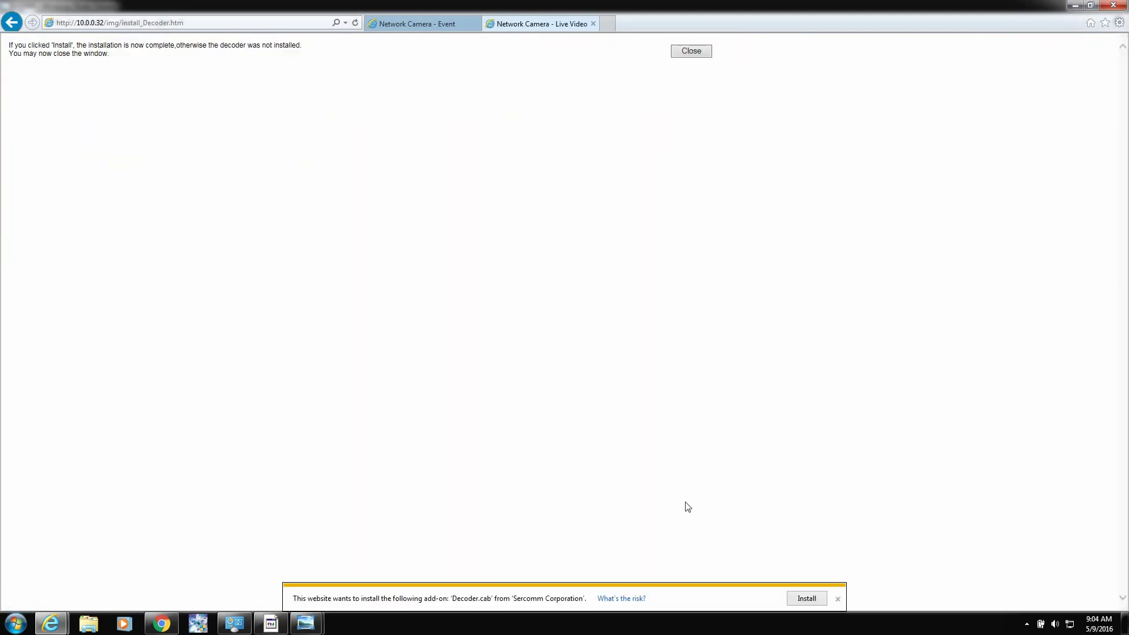
{"action": "left_click", "coordinate": [804, 598]}
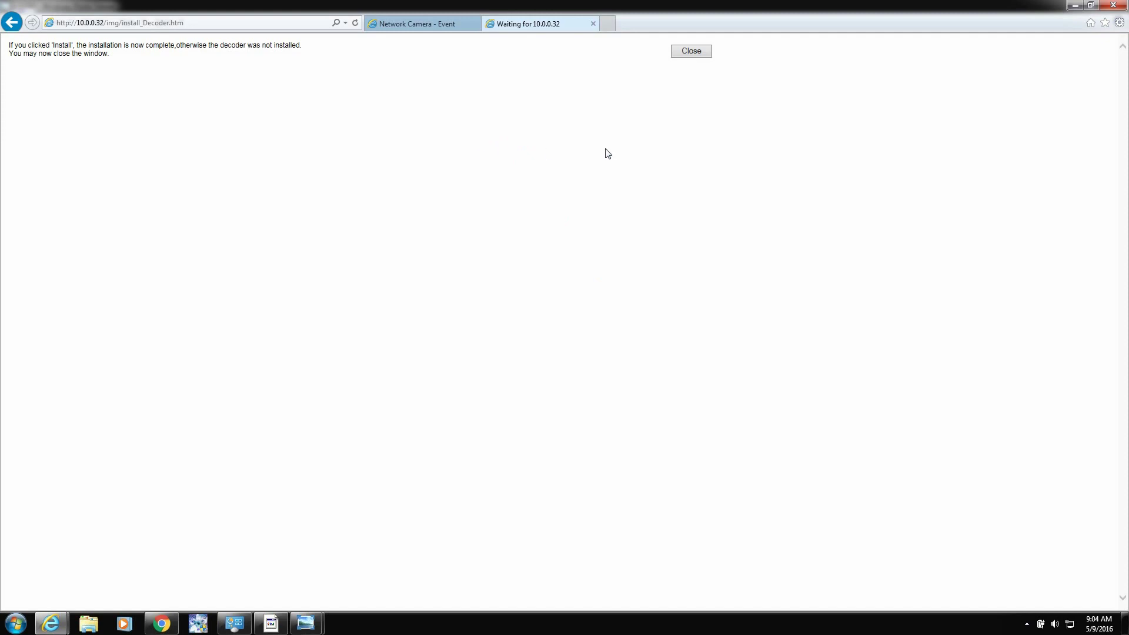
{"action": "left_click", "coordinate": [697, 52]}
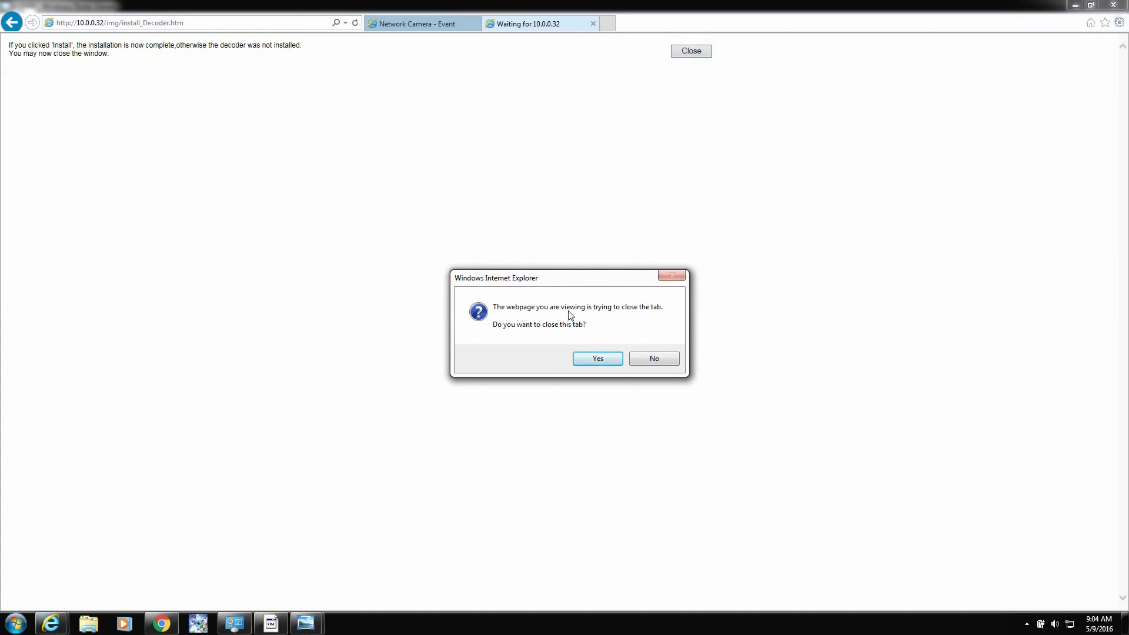
{"action": "left_click", "coordinate": [597, 361]}
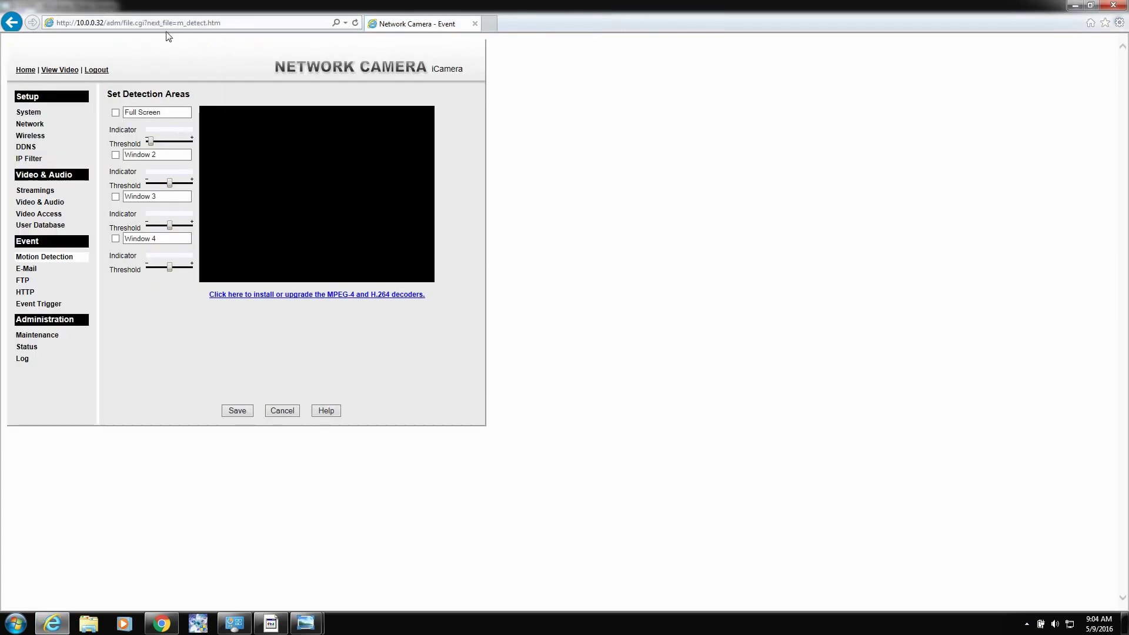
Step: Reload the page, tick Full Screen detection area, and save it
{"action": "left_click", "coordinate": [355, 22]}
{"action": "left_click", "coordinate": [115, 112]}
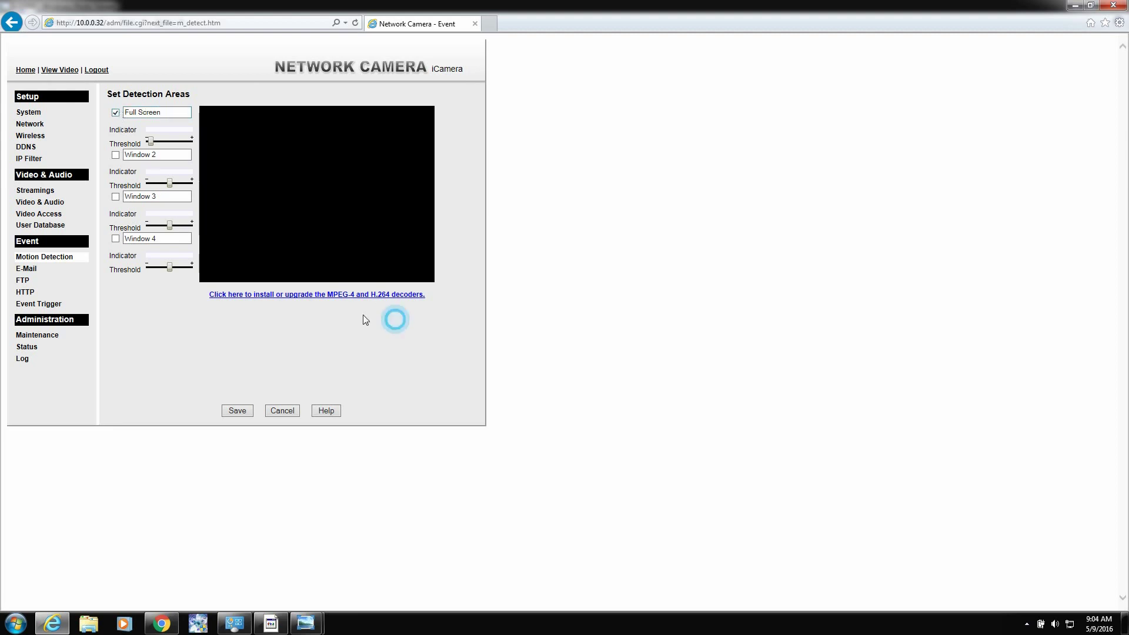
{"action": "left_click", "coordinate": [243, 412]}
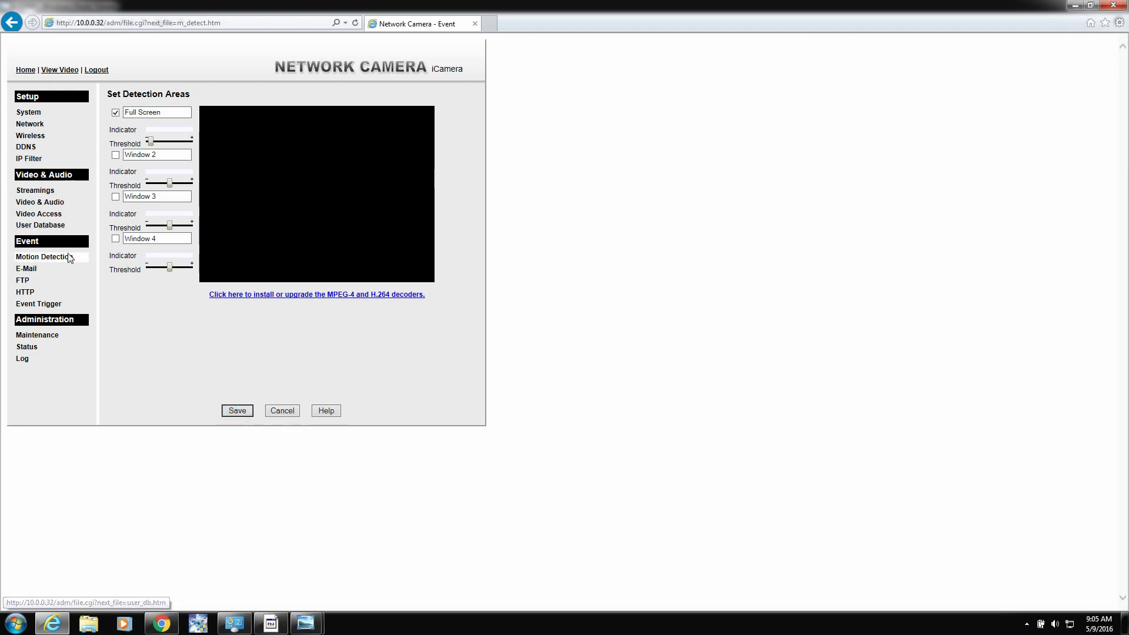
Step: Open the E-Mail alert settings under Event
{"action": "left_click", "coordinate": [35, 269]}
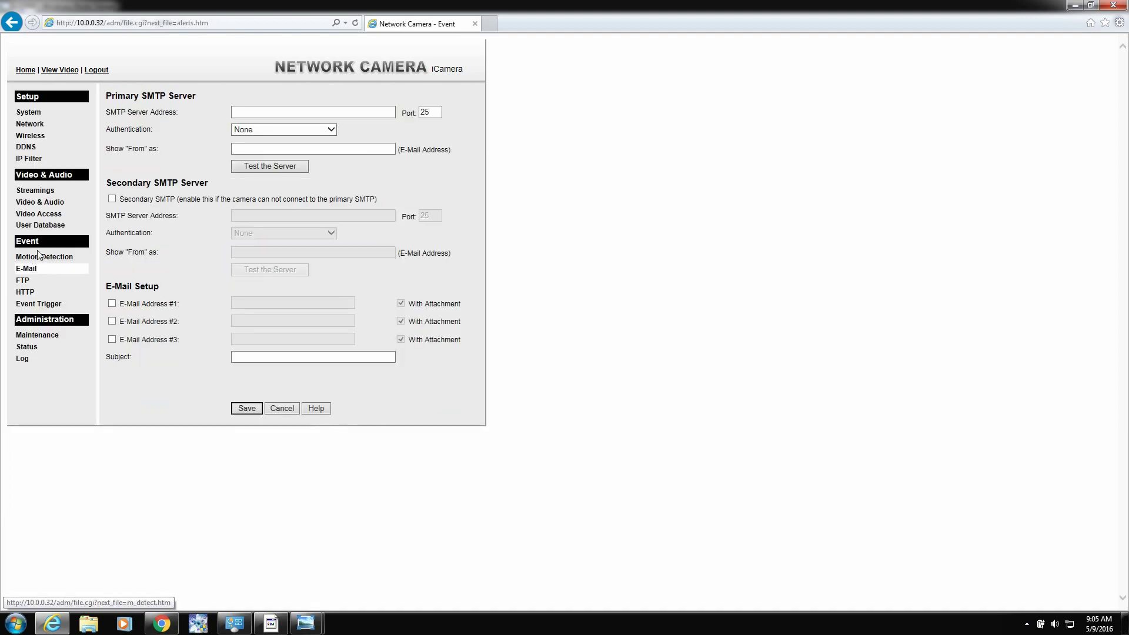
{"action": "left_click", "coordinate": [38, 256]}
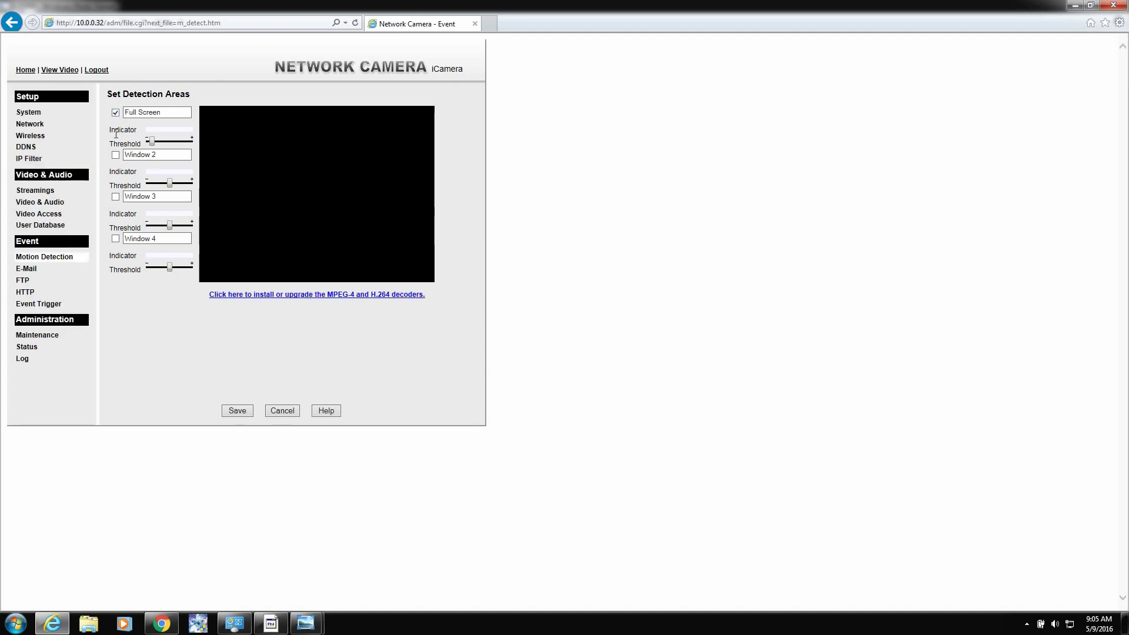
{"action": "left_click", "coordinate": [26, 268]}
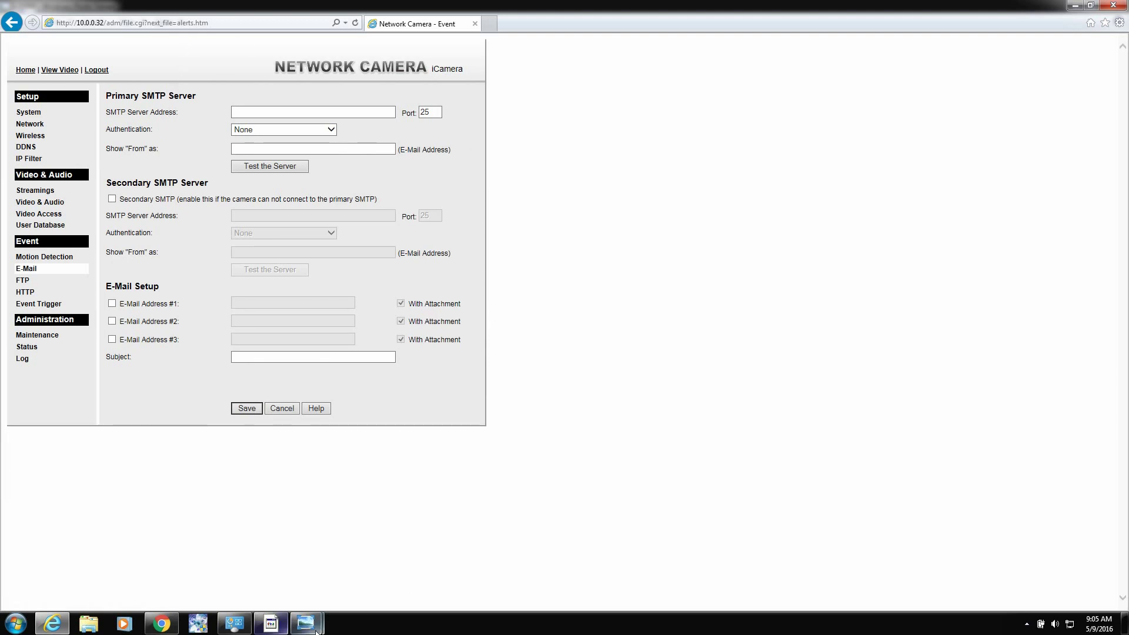
{"action": "mouse_move", "coordinate": [316, 630]}
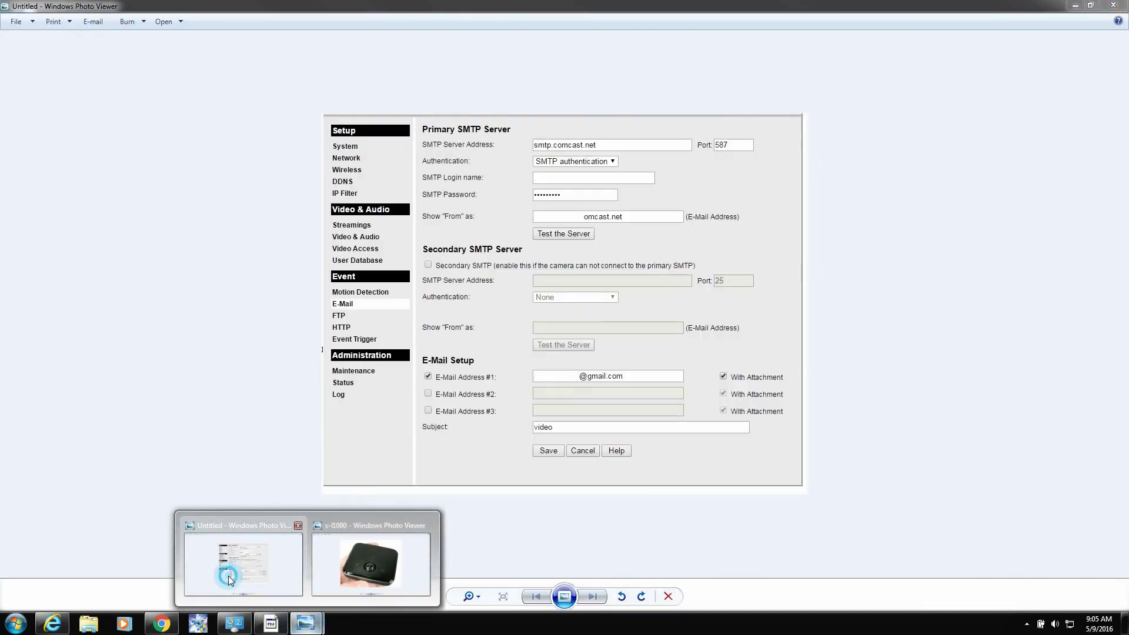
{"action": "left_click", "coordinate": [223, 575]}
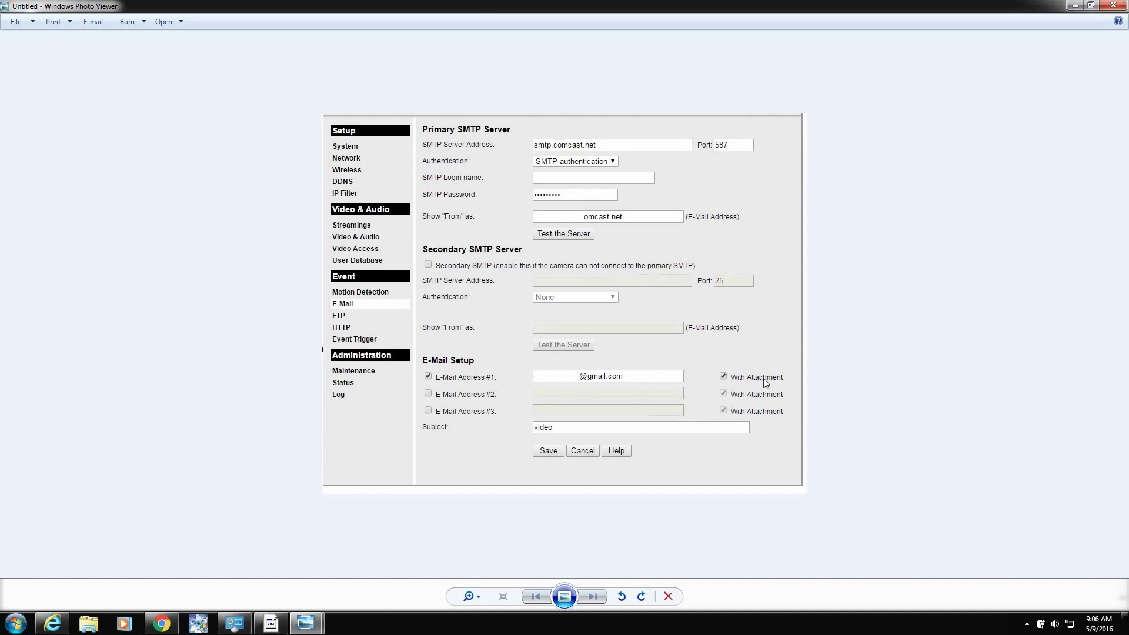
{"action": "left_click", "coordinate": [1074, 6]}
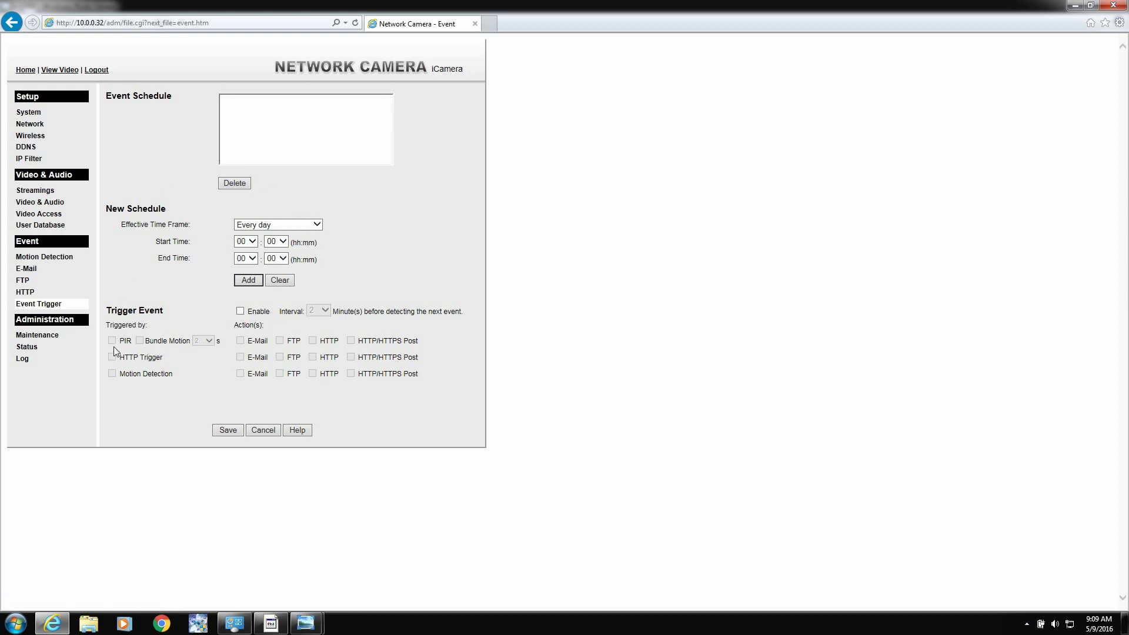
Step: Tick Enable under Trigger Event and set the Interval dropdown to 0 minutes
{"action": "left_click", "coordinate": [239, 311]}
{"action": "left_click", "coordinate": [324, 311]}
{"action": "left_click", "coordinate": [318, 320]}
{"action": "left_click", "coordinate": [325, 311]}
{"action": "left_click", "coordinate": [323, 328]}
{"action": "left_click", "coordinate": [328, 313]}
{"action": "left_click", "coordinate": [321, 298]}
{"action": "left_click", "coordinate": [326, 309]}
{"action": "left_click", "coordinate": [319, 301]}
Step: Enable Motion Detection with the E-Mail action, 3 s pre-capture, 27 s post-capture, and save
{"action": "left_click", "coordinate": [112, 375]}
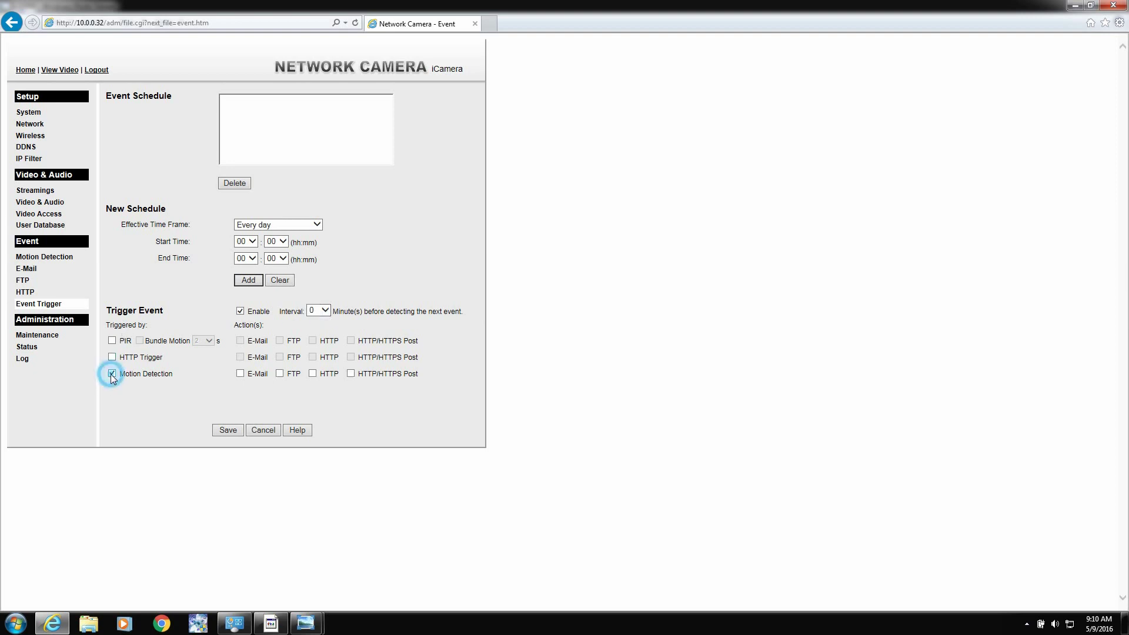
{"action": "left_click", "coordinate": [240, 374]}
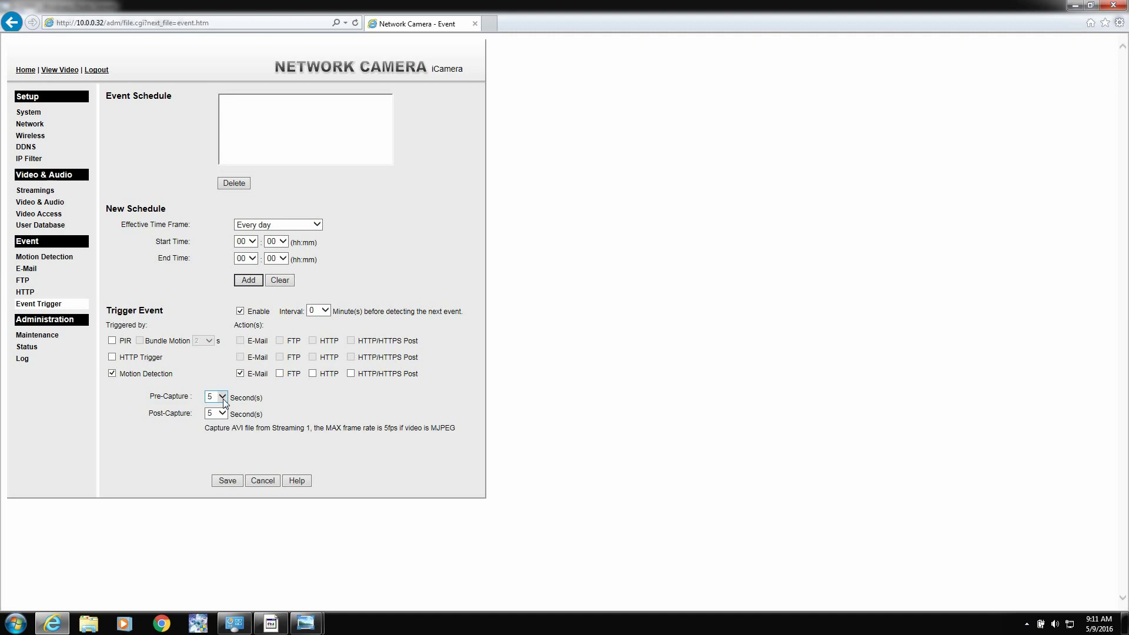
{"action": "left_click", "coordinate": [222, 398]}
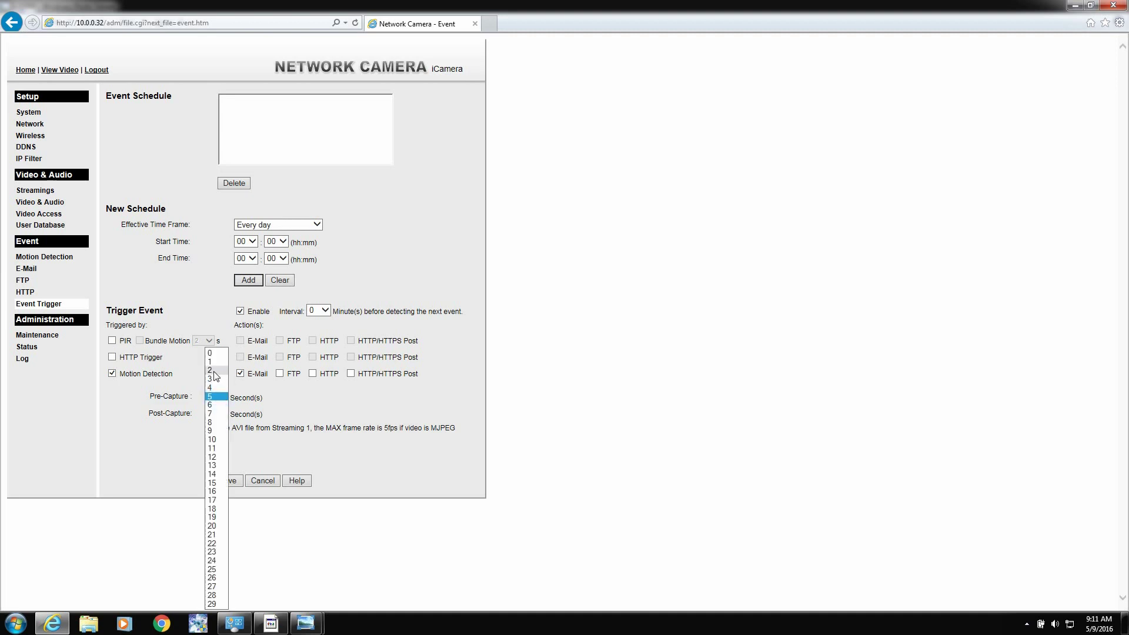
{"action": "left_click", "coordinate": [215, 379]}
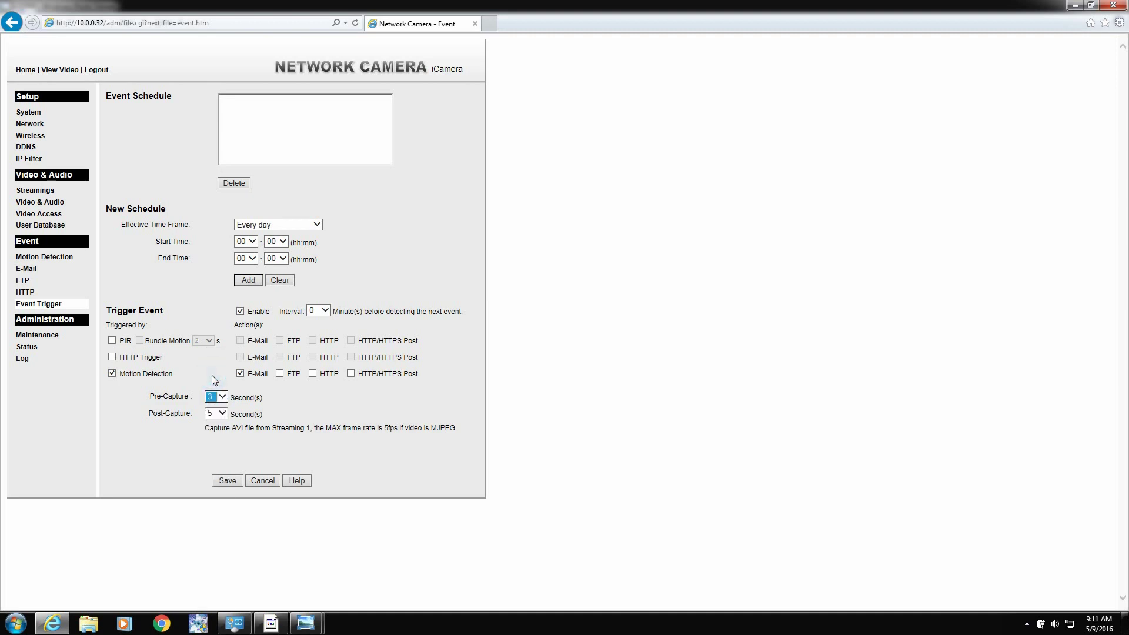
{"action": "left_click", "coordinate": [223, 413]}
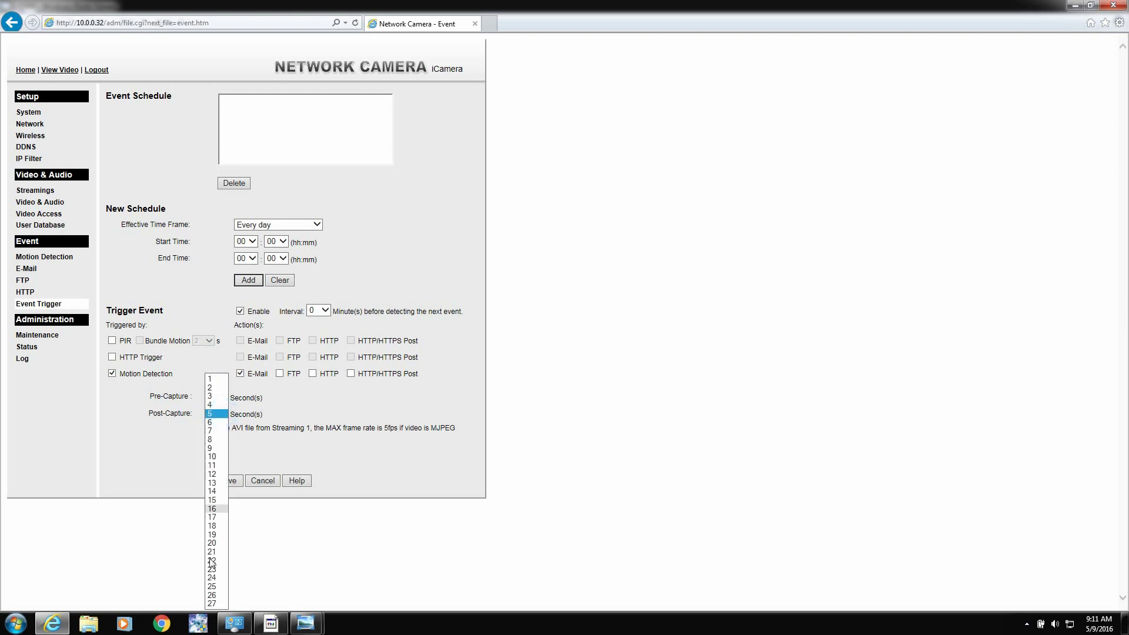
{"action": "left_click", "coordinate": [212, 603]}
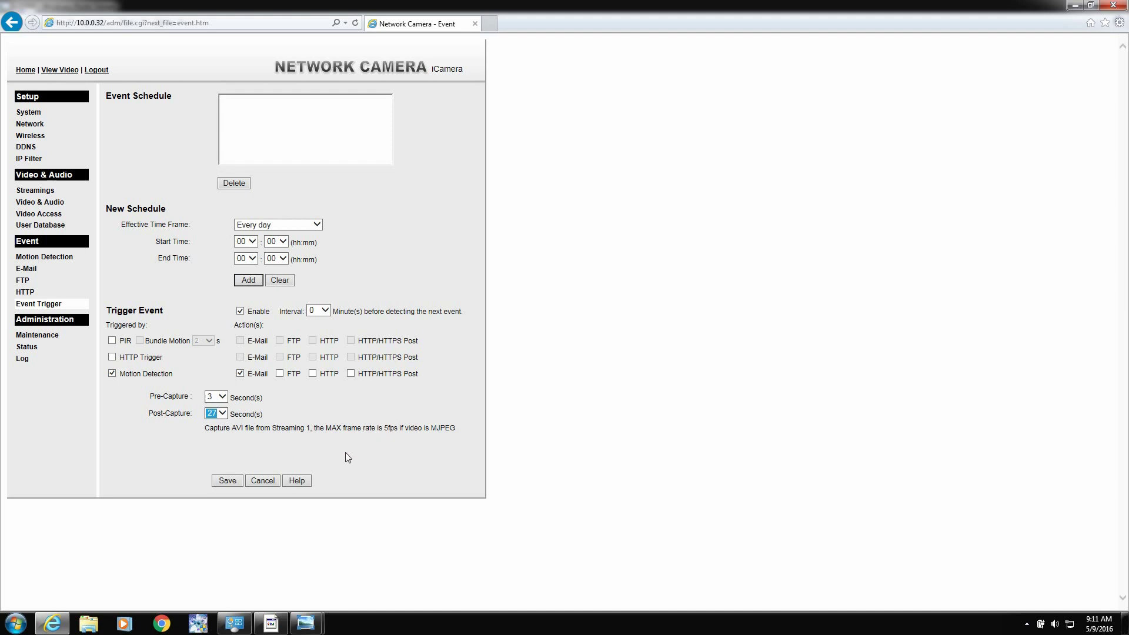
{"action": "left_click", "coordinate": [228, 481]}
Step: On Maintenance, change the Administrator ID to 'admin', enter a new password twice, and save
{"action": "left_click", "coordinate": [33, 336]}
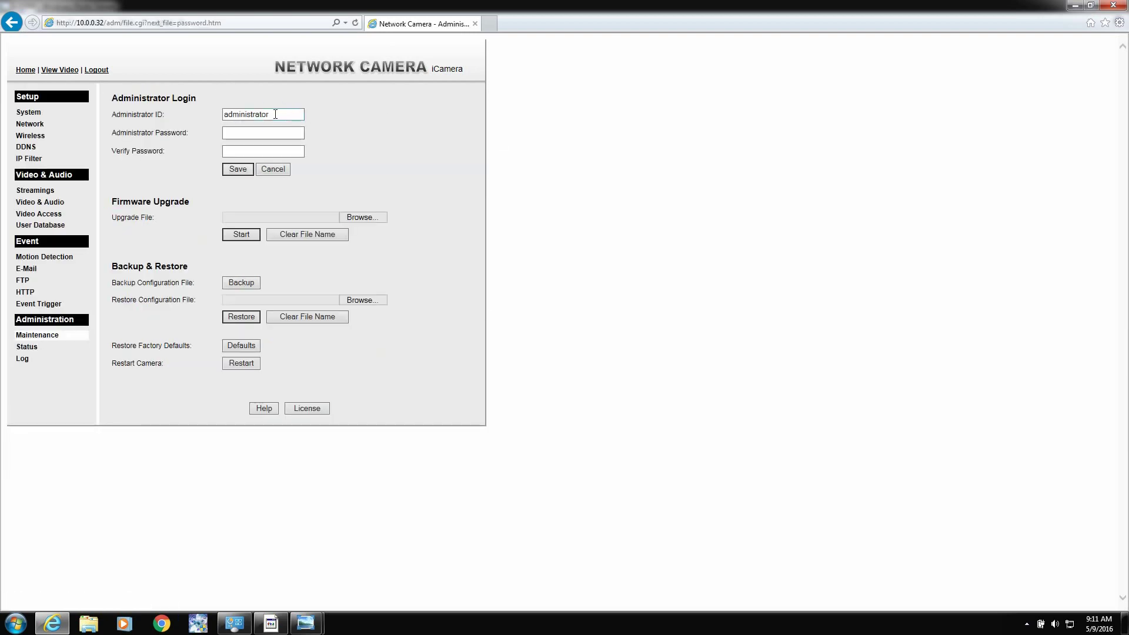
{"action": "left_click_drag", "start_coordinate": [275, 114], "coordinate": [183, 113]}
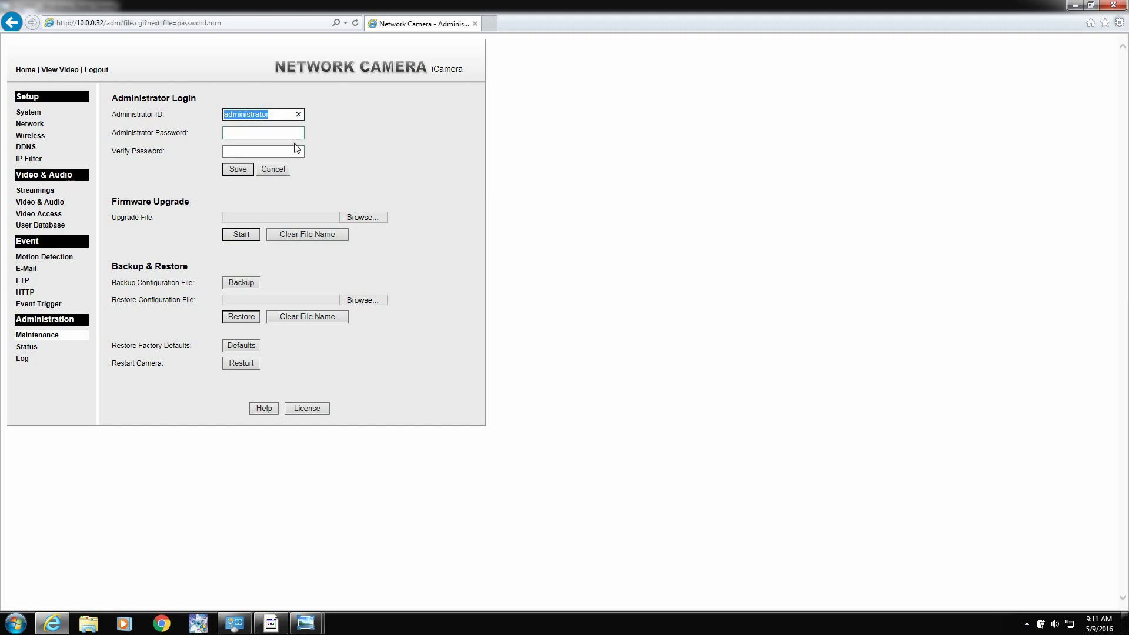
{"action": "type", "text": "admin"}
{"action": "key", "text": "Tab"}
{"action": "type", "text": "password"}
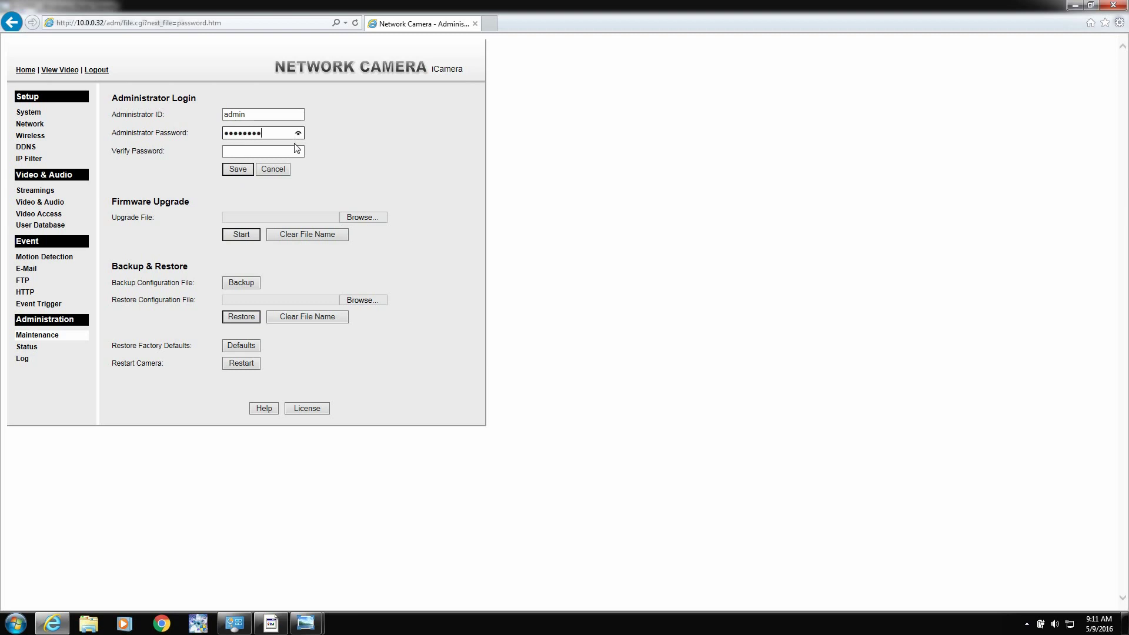
{"action": "key", "text": "Tab"}
{"action": "type", "text": "password"}
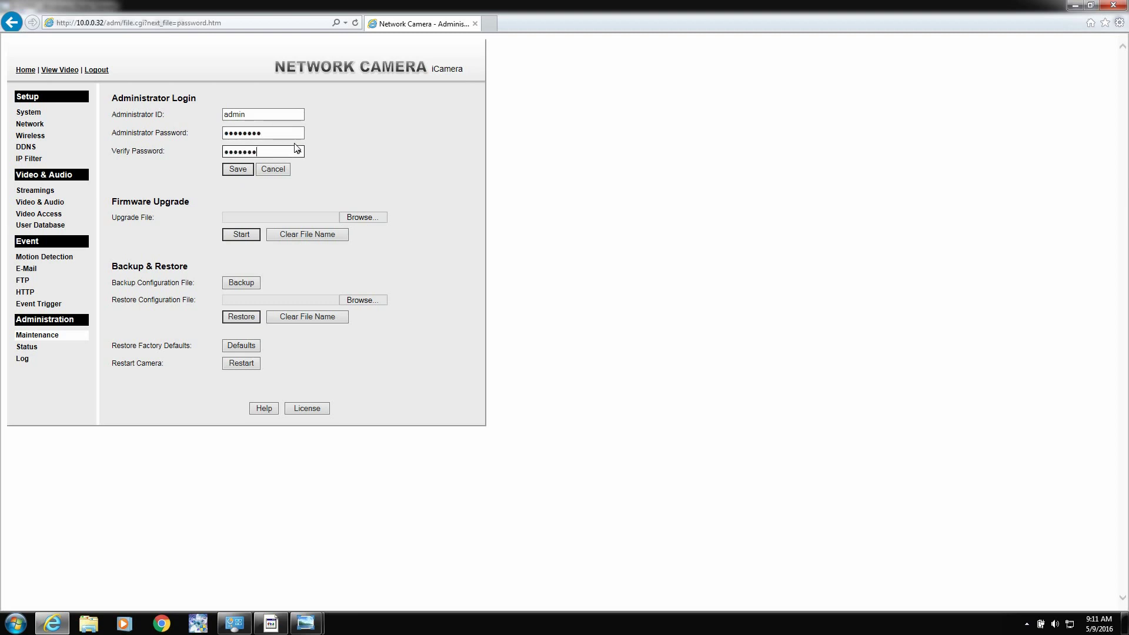
{"action": "left_click", "coordinate": [237, 169]}
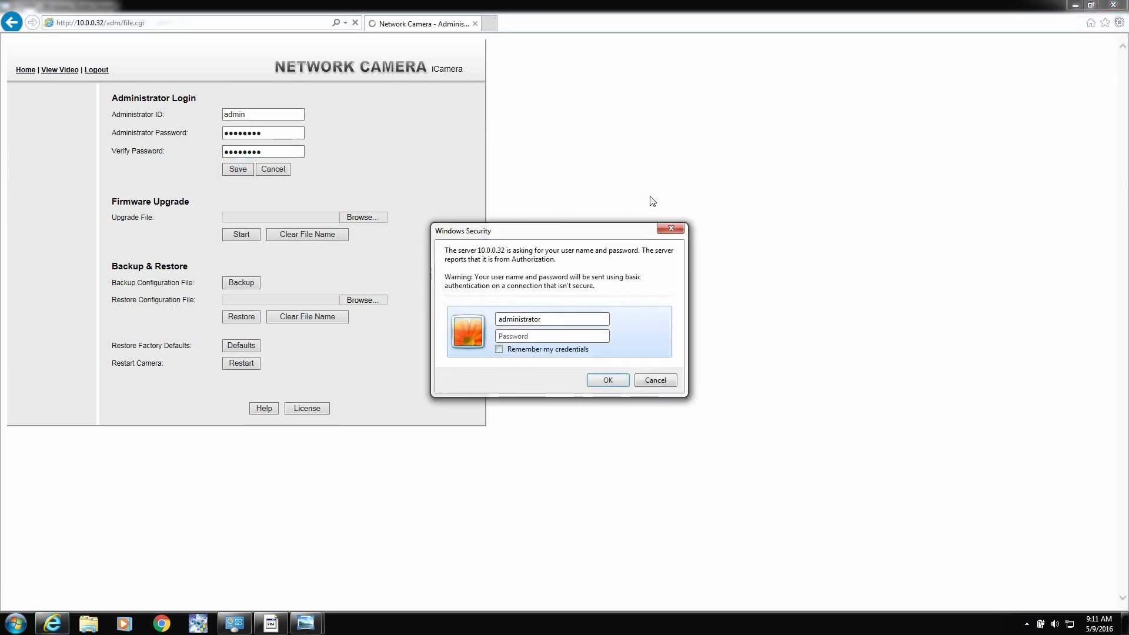
Step: In the Windows Security prompt, enter 'admin' as user name and clear the mistyped password
{"action": "double_click", "coordinate": [564, 318]}
{"action": "type", "text": "admin"}
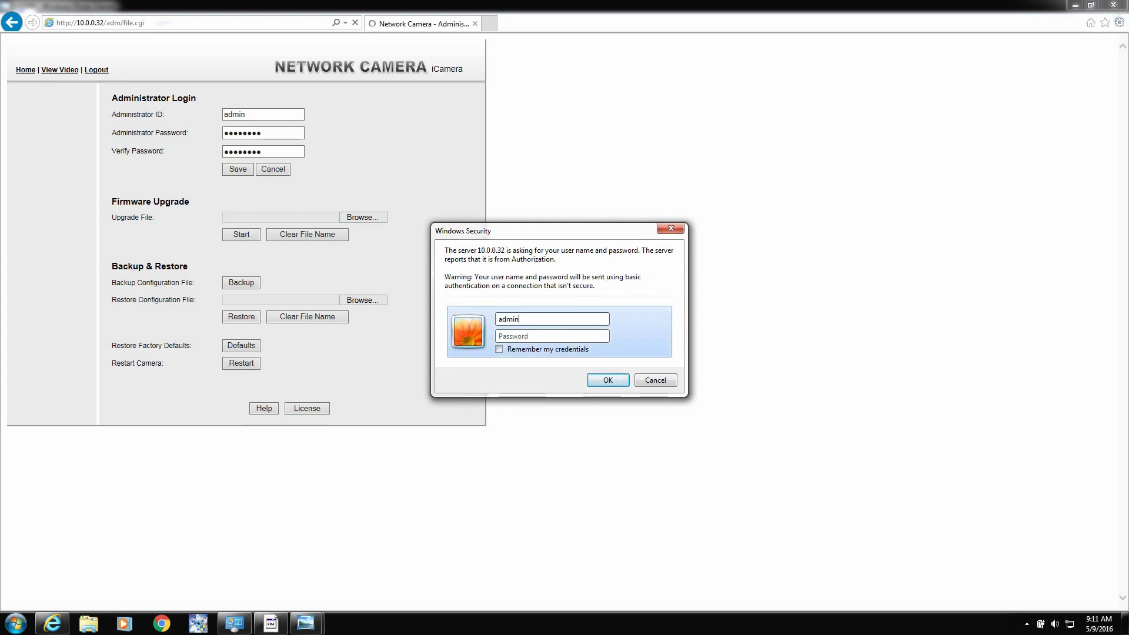
{"action": "key", "text": "Tab"}
{"action": "type", "text": "admin"}
{"action": "key", "text": "BackSpace"}
{"action": "key", "text": "BackSpace"}
{"action": "key", "text": "BackSpace"}
{"action": "key", "text": "BackSpace"}
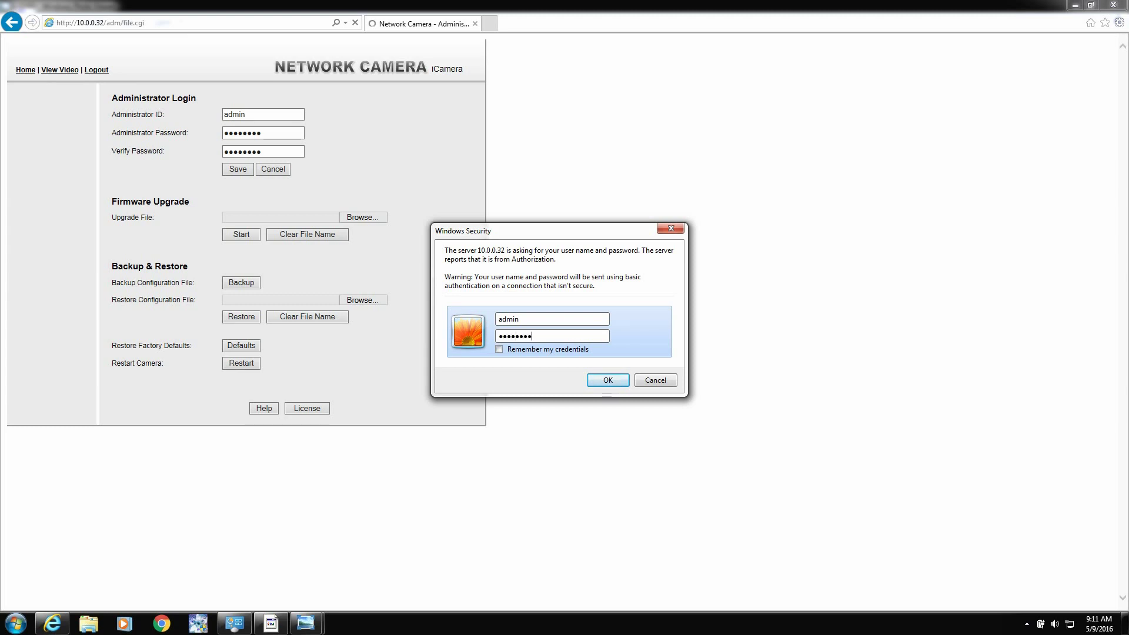
Step: Confirm the administrator login and go to the camera's Live Video page
{"action": "left_click", "coordinate": [600, 377]}
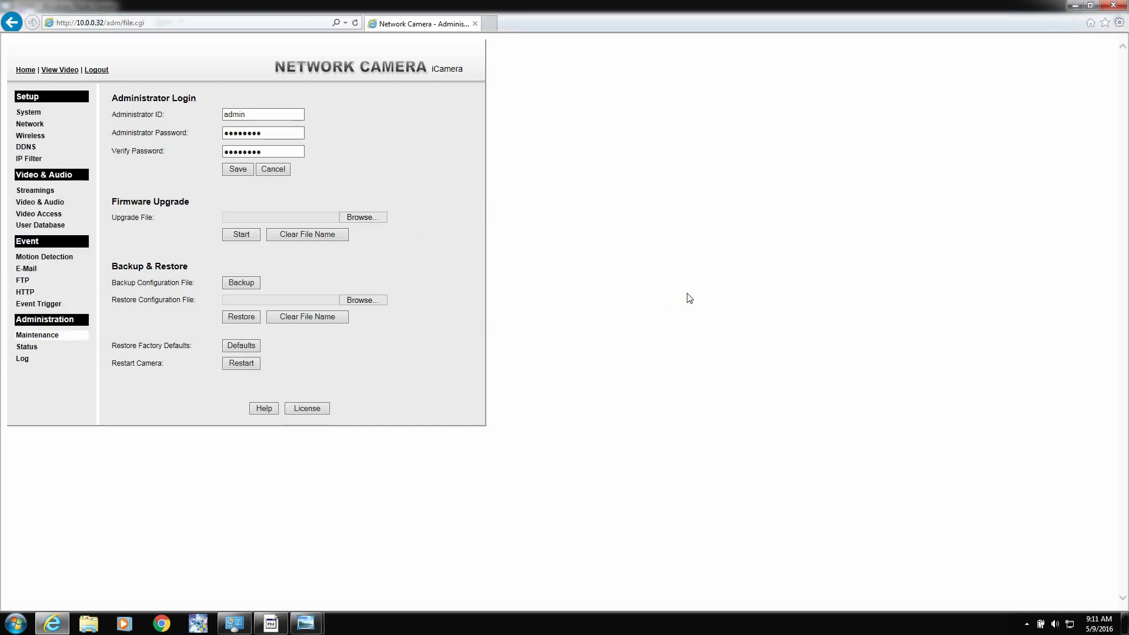
{"action": "left_click", "coordinate": [70, 70]}
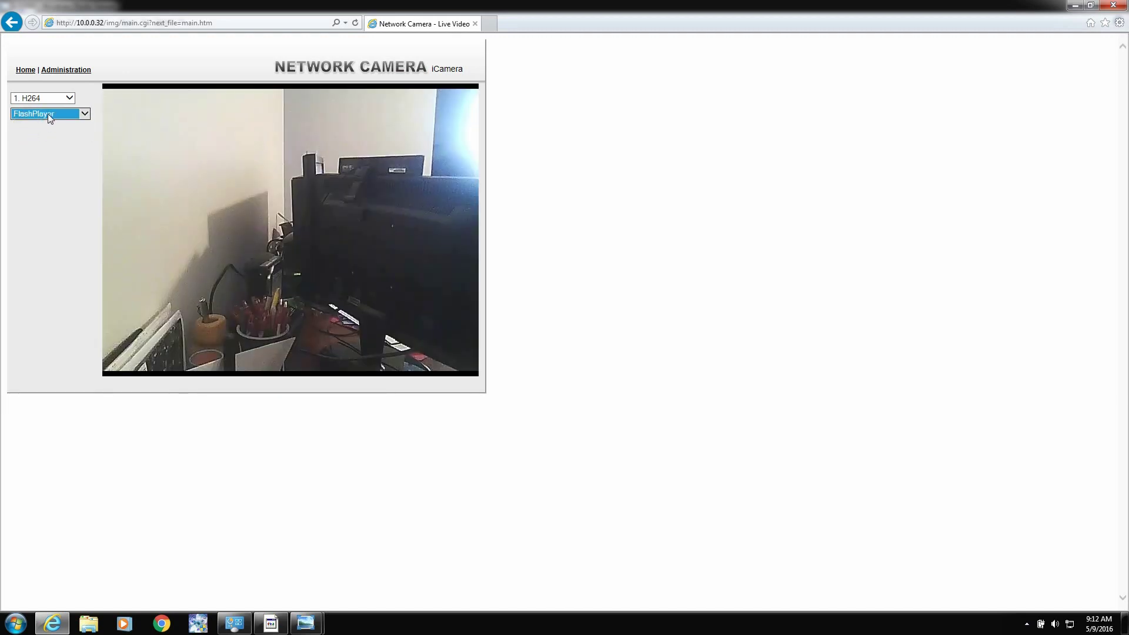
Step: Keep FlashPlayer as the video player and watch the 1. H264 live stream
{"action": "left_click", "coordinate": [47, 114]}
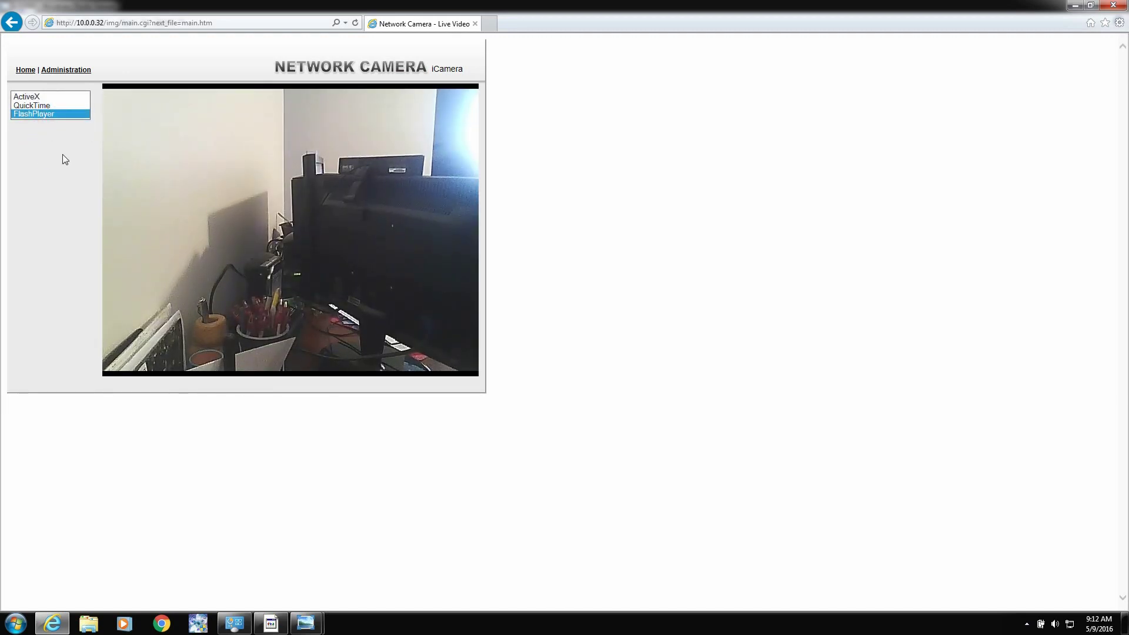
{"action": "left_click", "coordinate": [36, 114]}
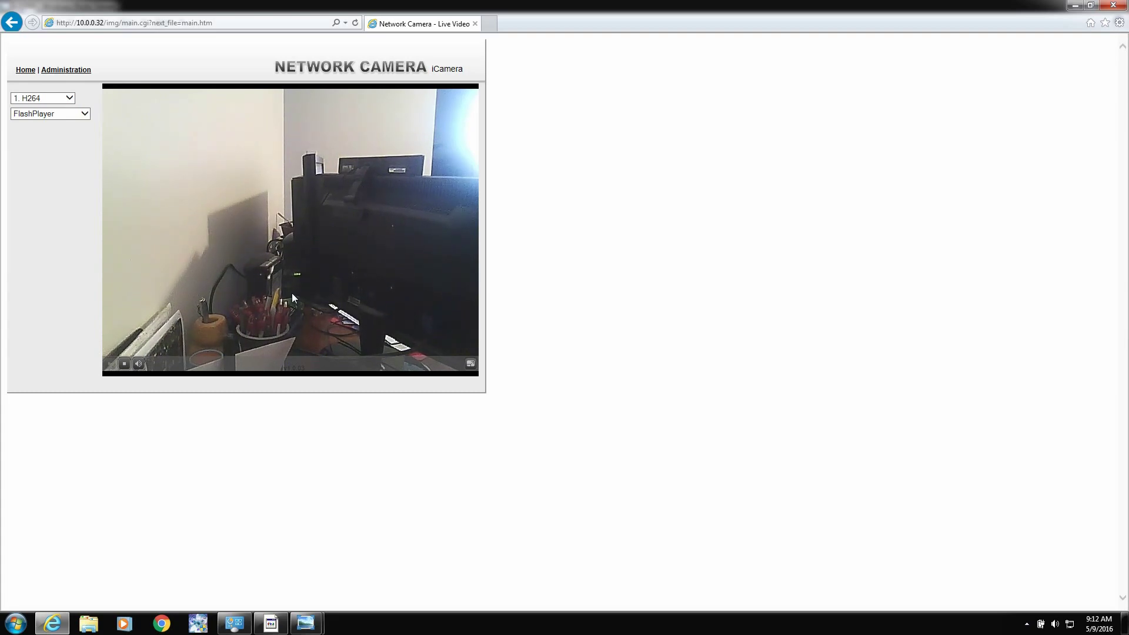
{"action": "mouse_move", "coordinate": [135, 364]}
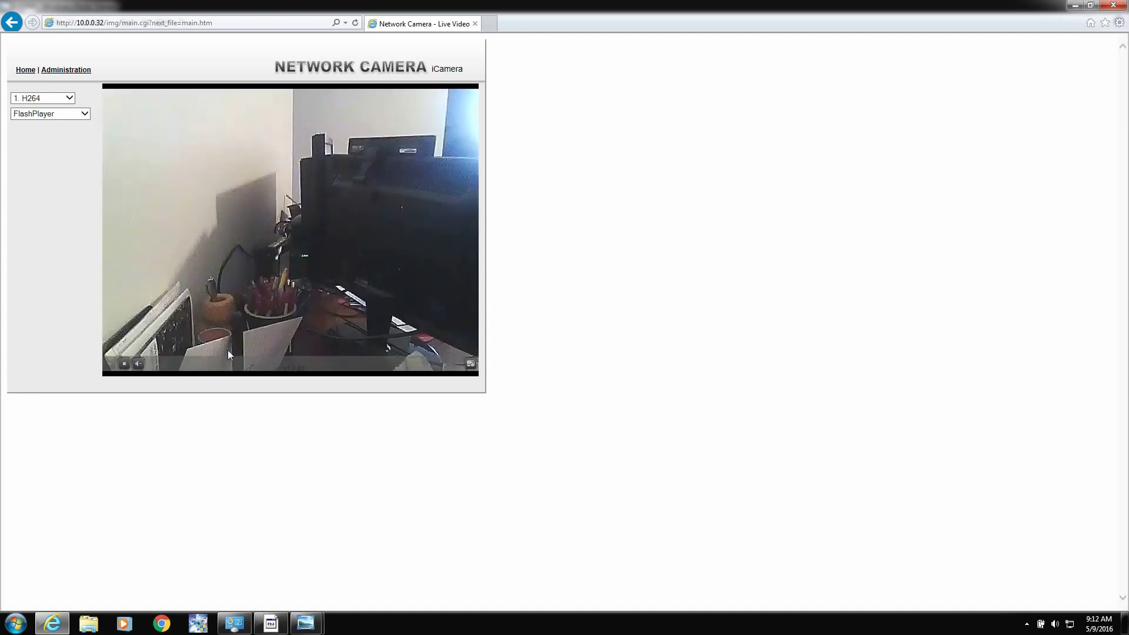
Step: Stop and restart the Flash player's live stream so the 1. H264 feed plays again
{"action": "left_click", "coordinate": [124, 363]}
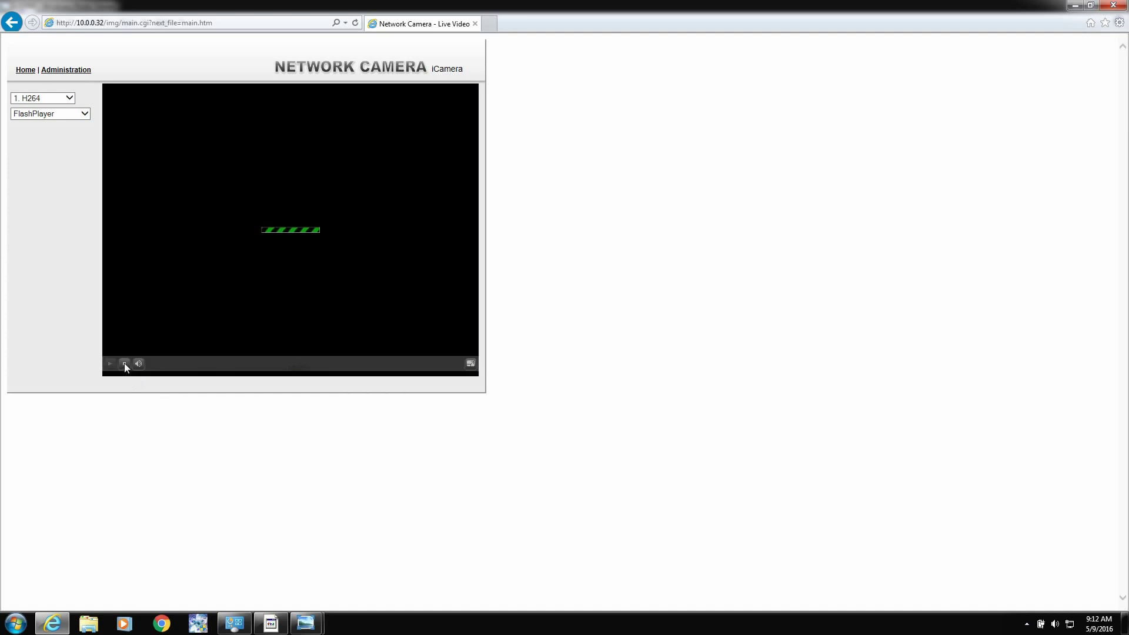
{"action": "left_click", "coordinate": [124, 363]}
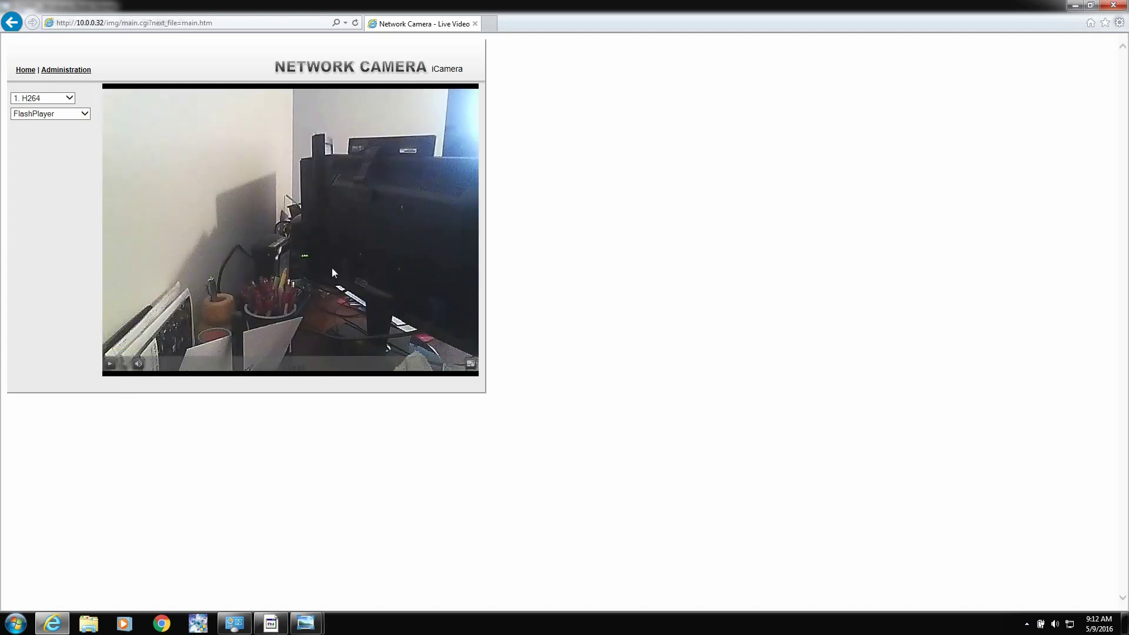
{"action": "left_click", "coordinate": [111, 363]}
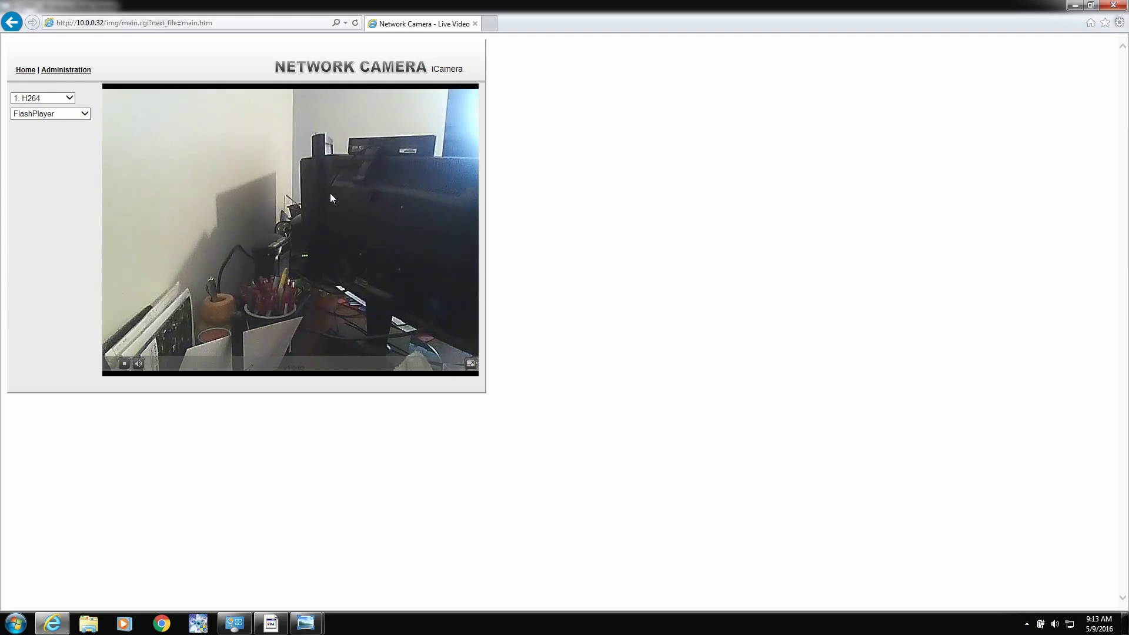
Step: Return to the camera home page, pause and resume the recorded clip, then close Windows Media Player
{"action": "left_click", "coordinate": [26, 70]}
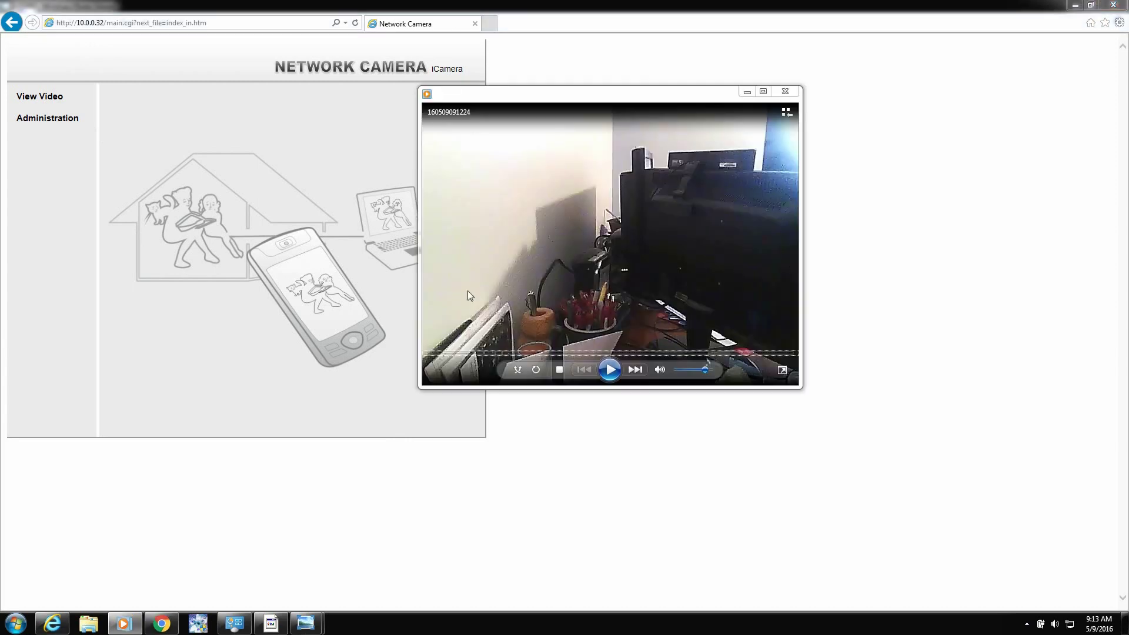
{"action": "left_click", "coordinate": [611, 368]}
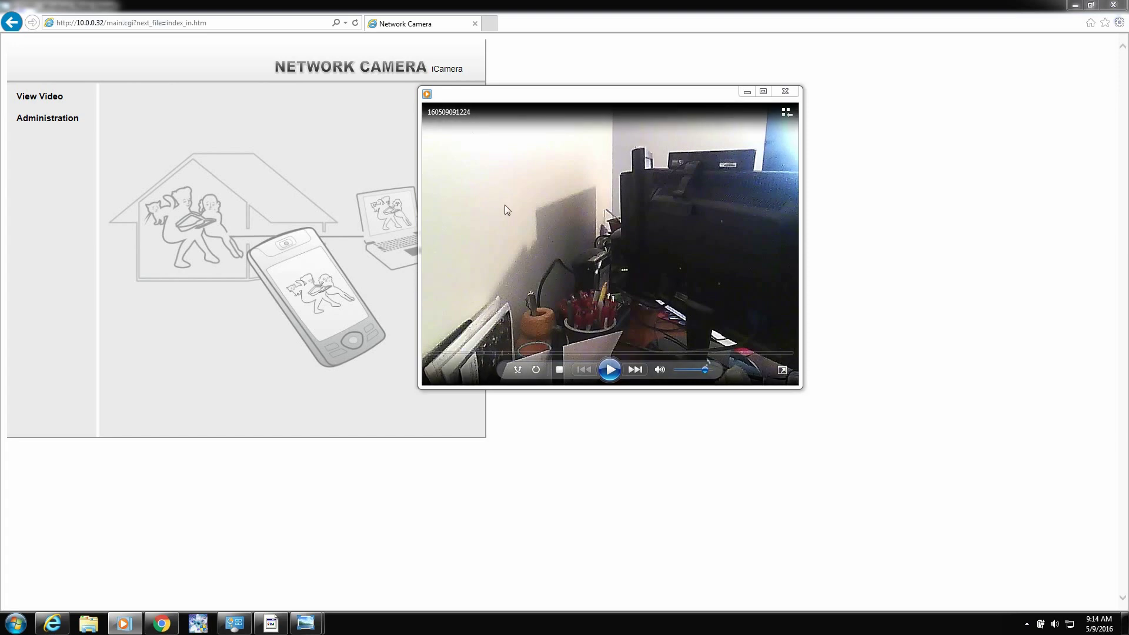
{"action": "left_click", "coordinate": [609, 371]}
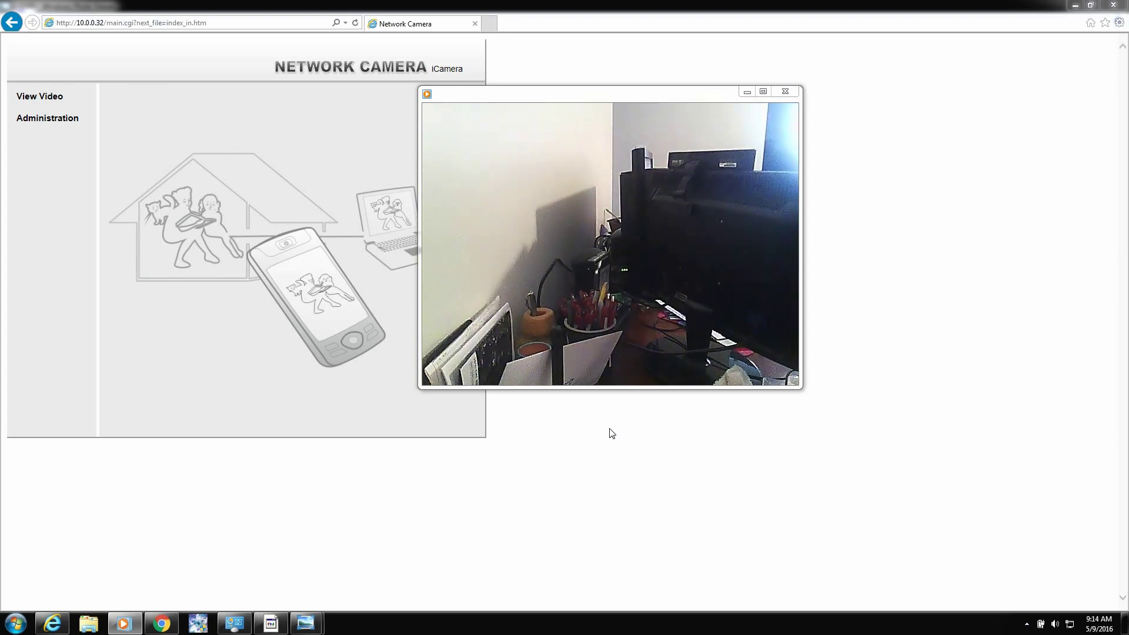
{"action": "mouse_move", "coordinate": [617, 260]}
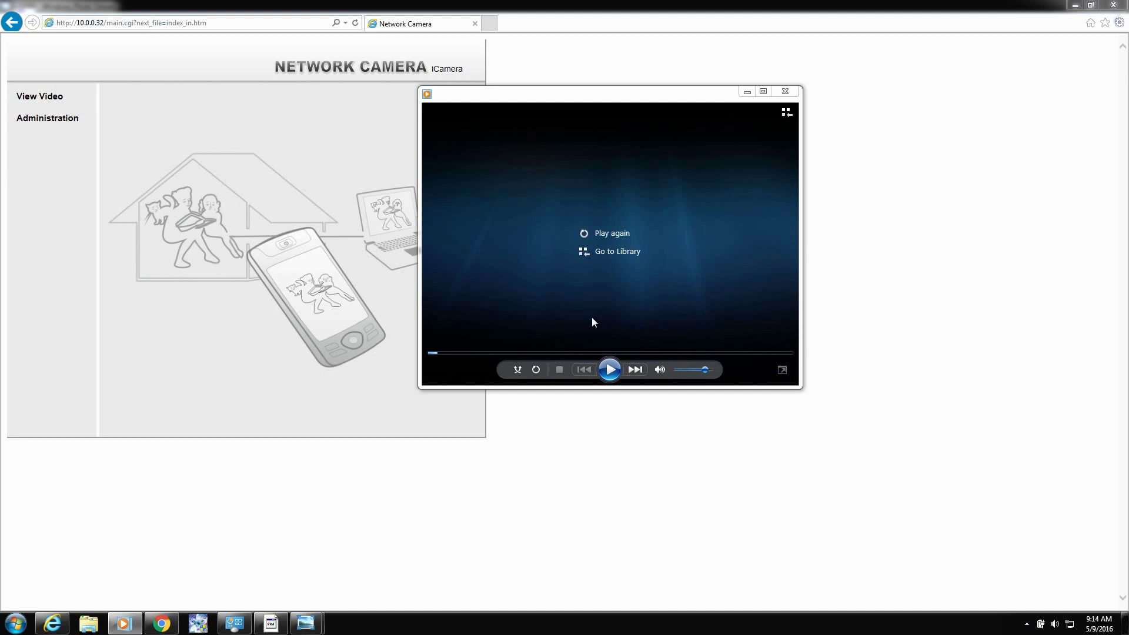
{"action": "left_click", "coordinate": [785, 91]}
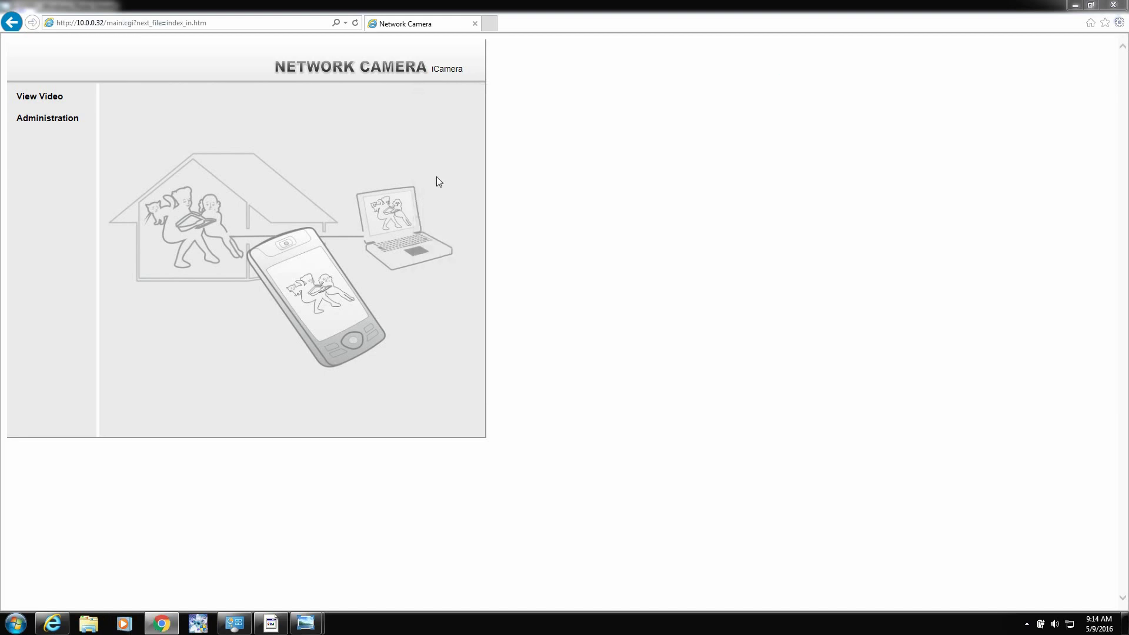